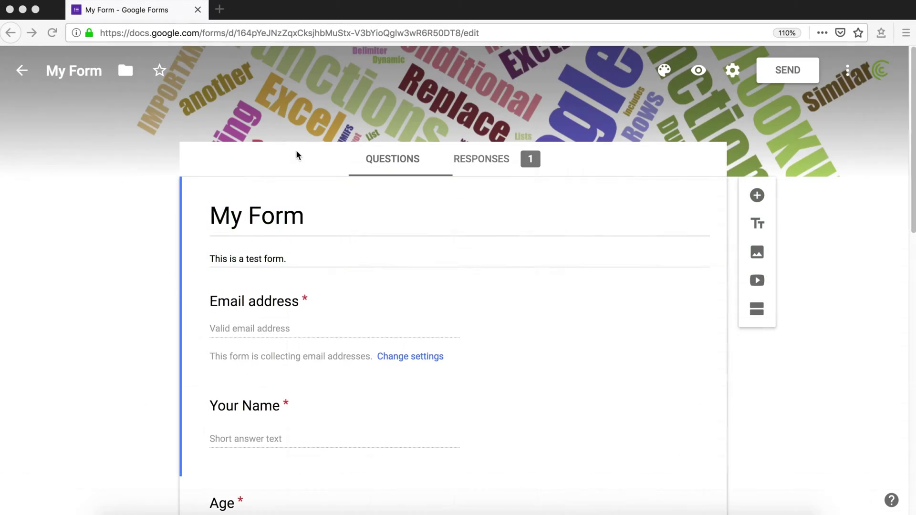
Look over the My Form questions in the editor.
click(313, 244)
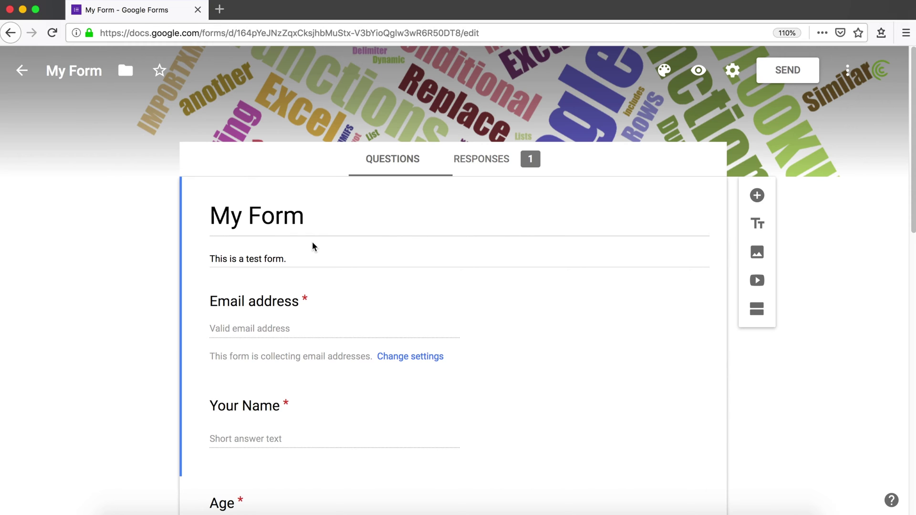
scroll(313, 243, down, 6)
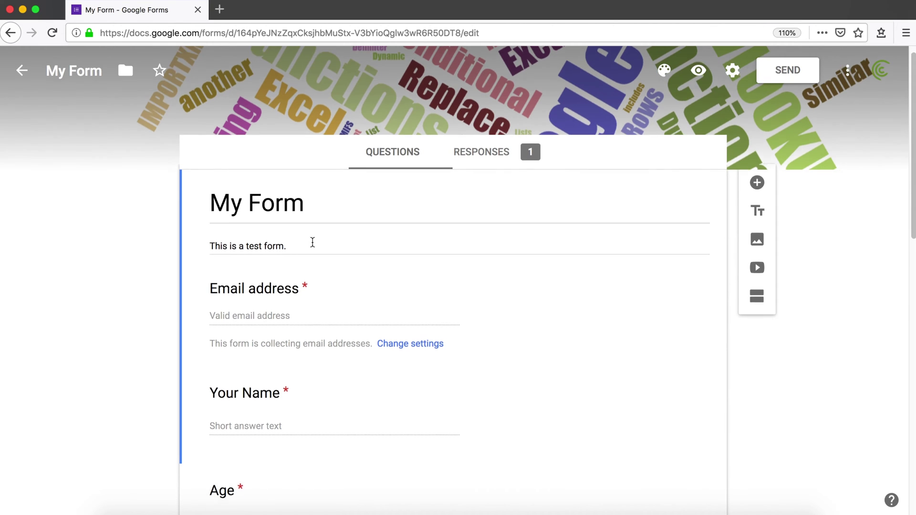
scroll(312, 241, down, 7)
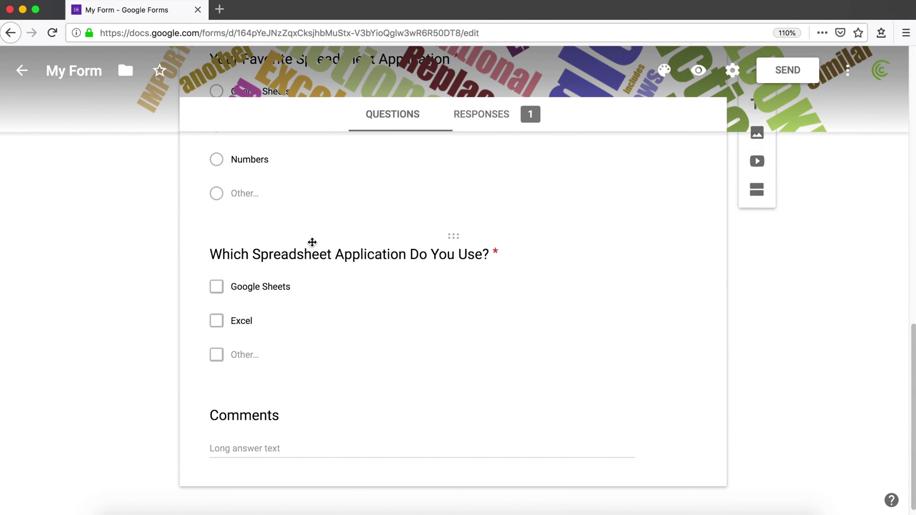
scroll(312, 242, up, 7)
scroll(312, 242, up, 5)
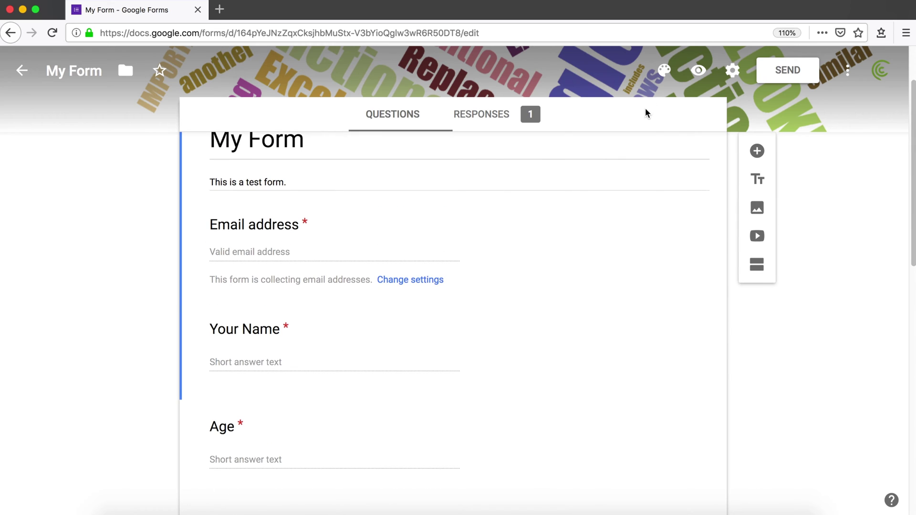
Preview My Form and review the required Age, ZipCode and spreadsheet questions.
click(698, 73)
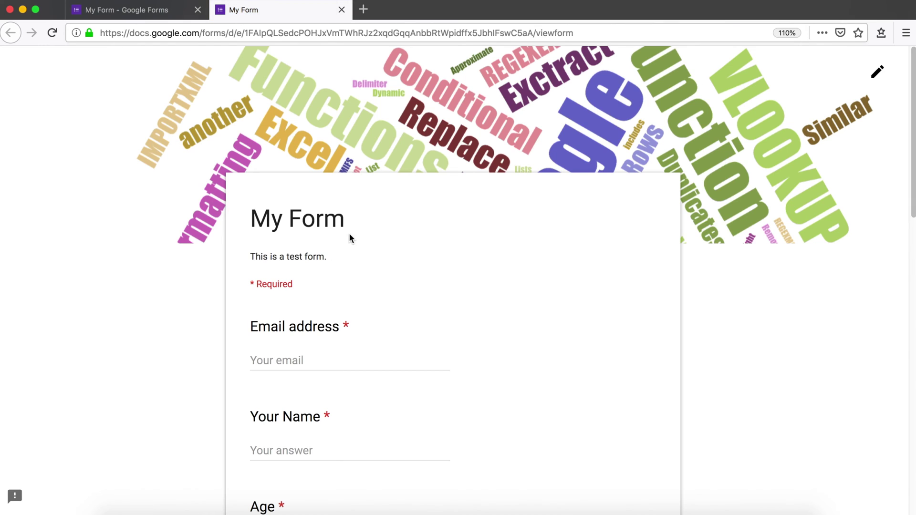
scroll(350, 237, down, 6)
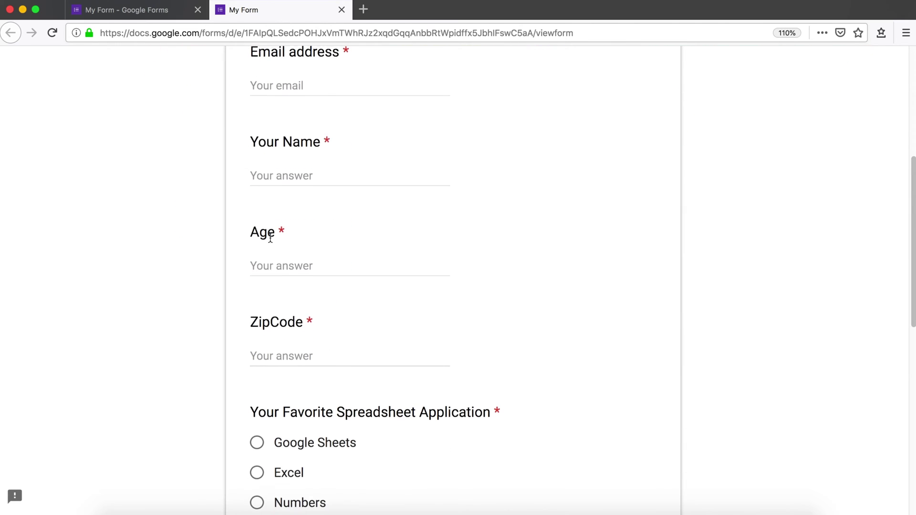
scroll(270, 239, down, 9)
scroll(307, 253, up, 7)
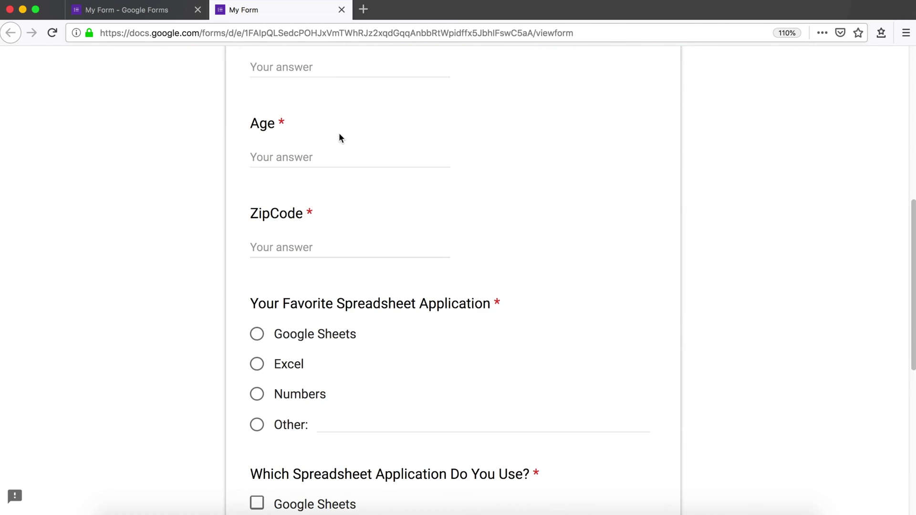
scroll(343, 169, down, 2)
scroll(300, 338, down, 6)
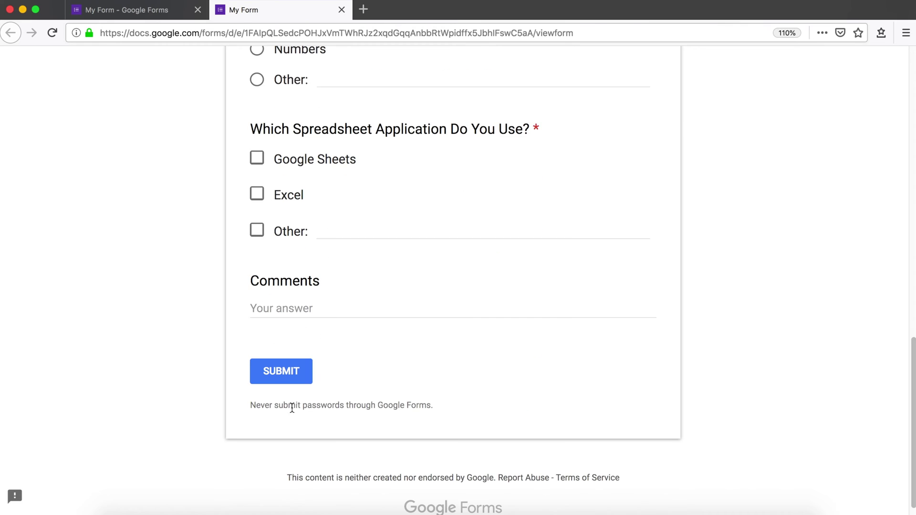
scroll(295, 186, up, 2)
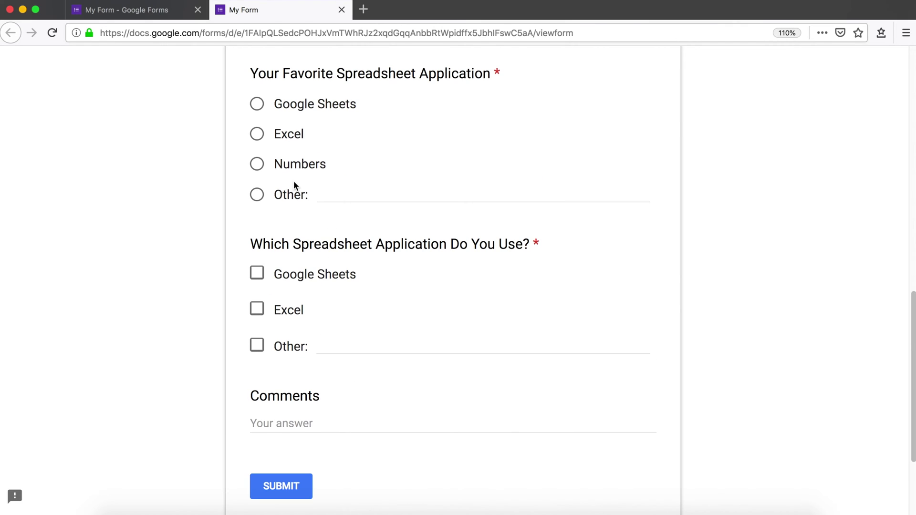
scroll(295, 195, up, 1)
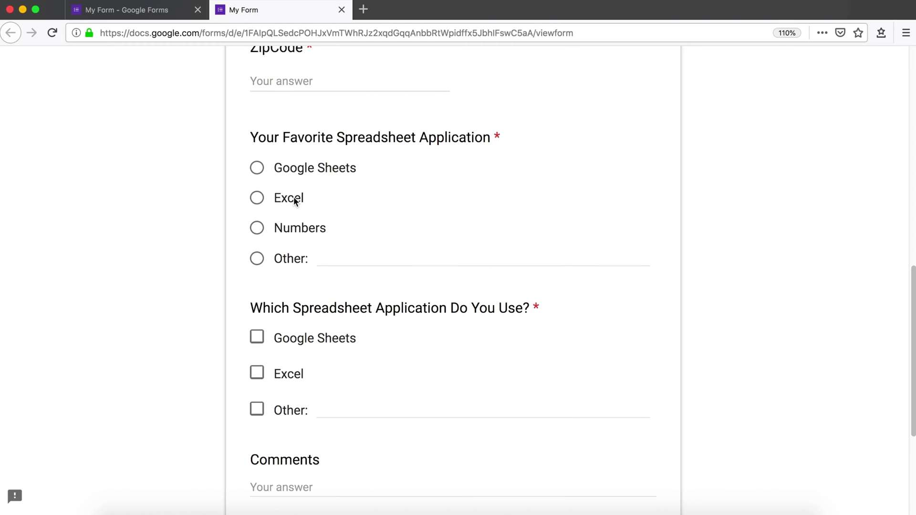
scroll(294, 196, up, 2)
scroll(295, 196, up, 4)
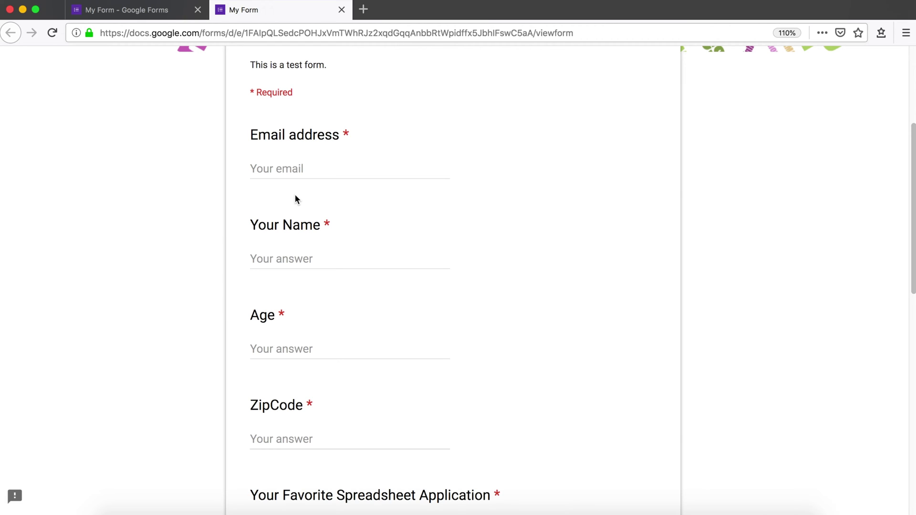
scroll(294, 198, down, 4)
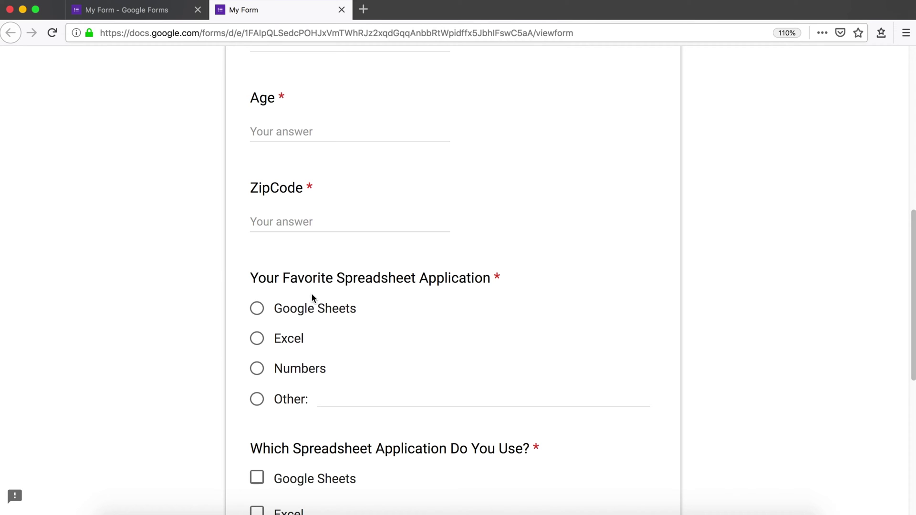
scroll(312, 292, down, 1)
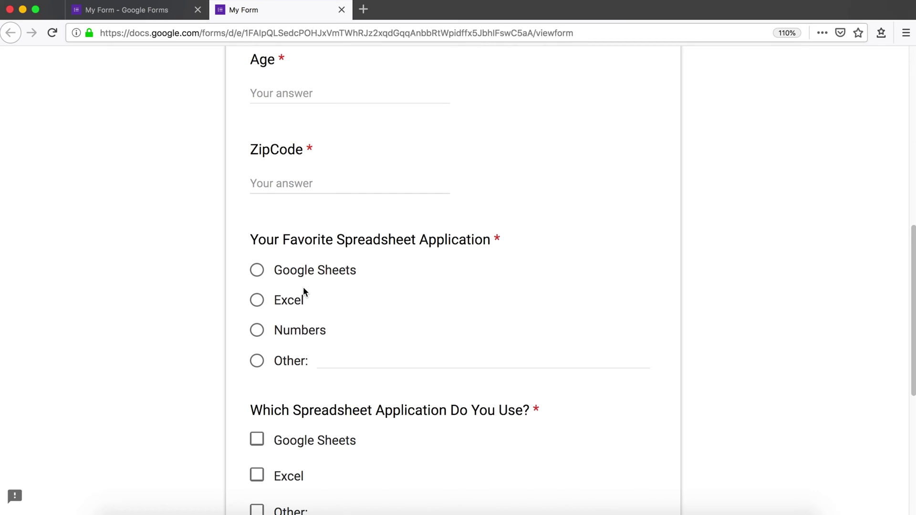
scroll(302, 292, down, 1)
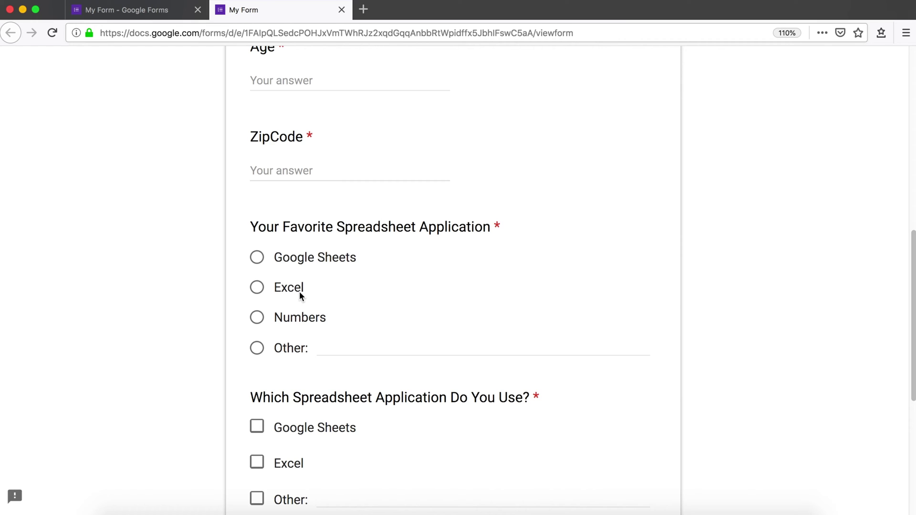
Insert an Untitled Section after the Email address question, making Section 1 and Section 2 of 2.
click(134, 15)
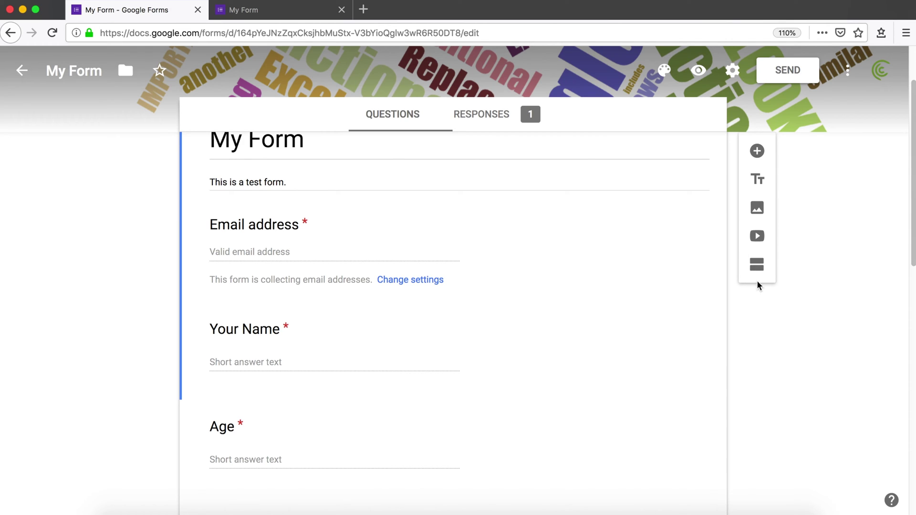
click(756, 268)
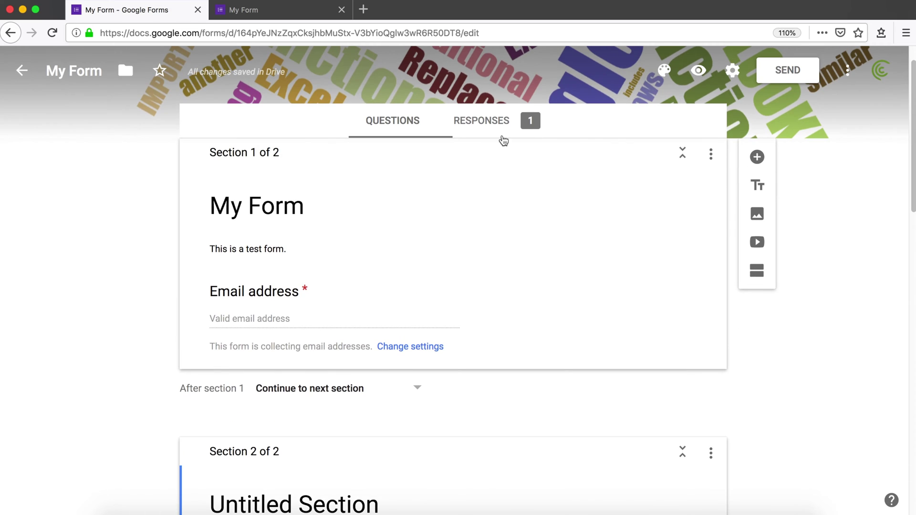
scroll(430, 241, down, 4)
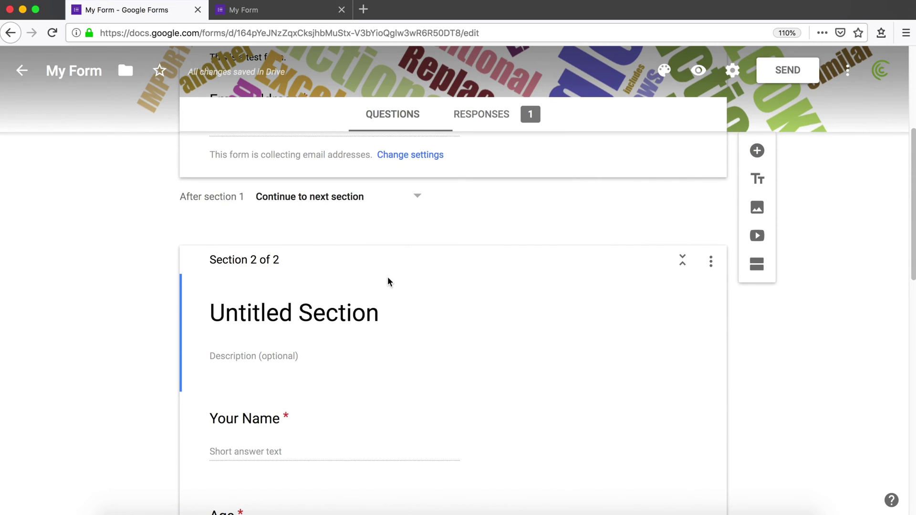
scroll(388, 281, up, 2)
scroll(387, 290, up, 2)
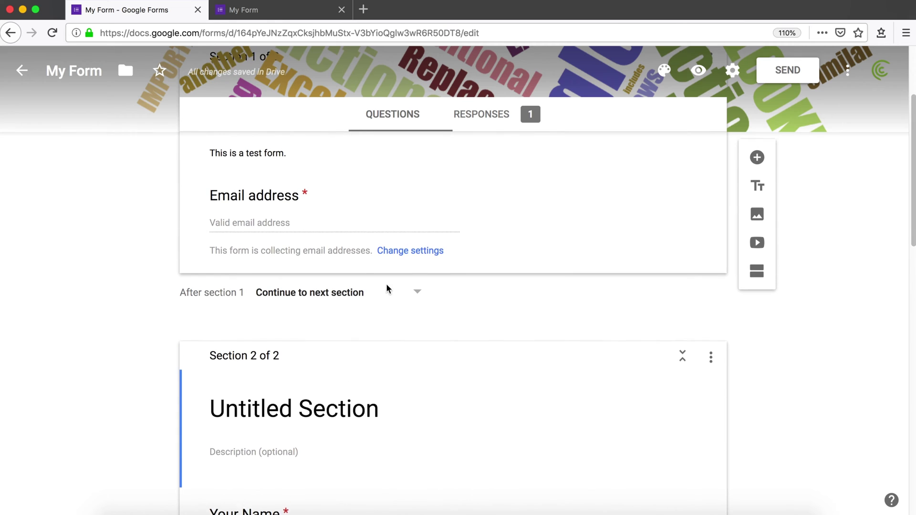
scroll(386, 288, up, 2)
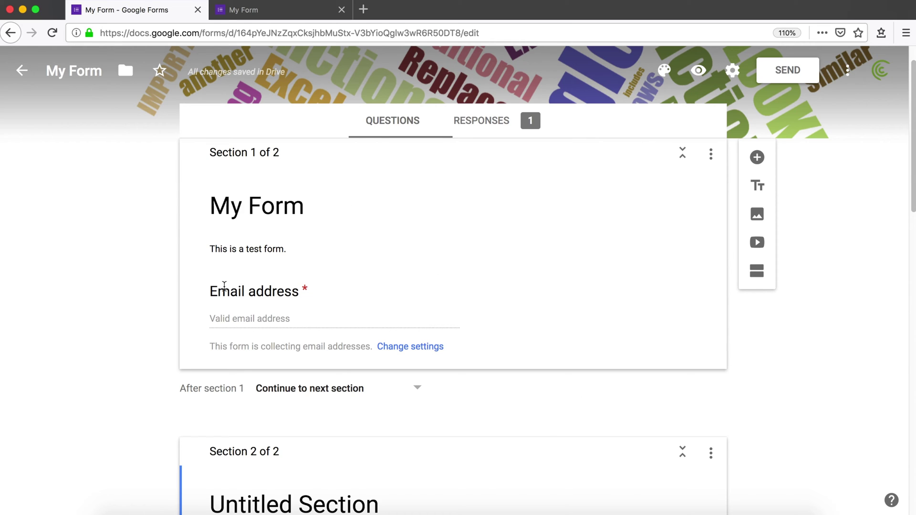
Preview the sectioned form and try the required Email address field on page one.
click(698, 70)
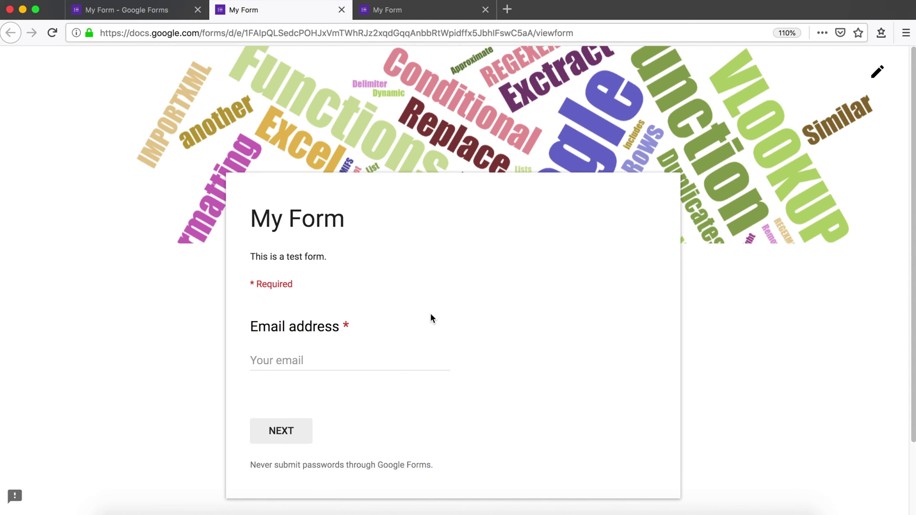
scroll(373, 238, down, 2)
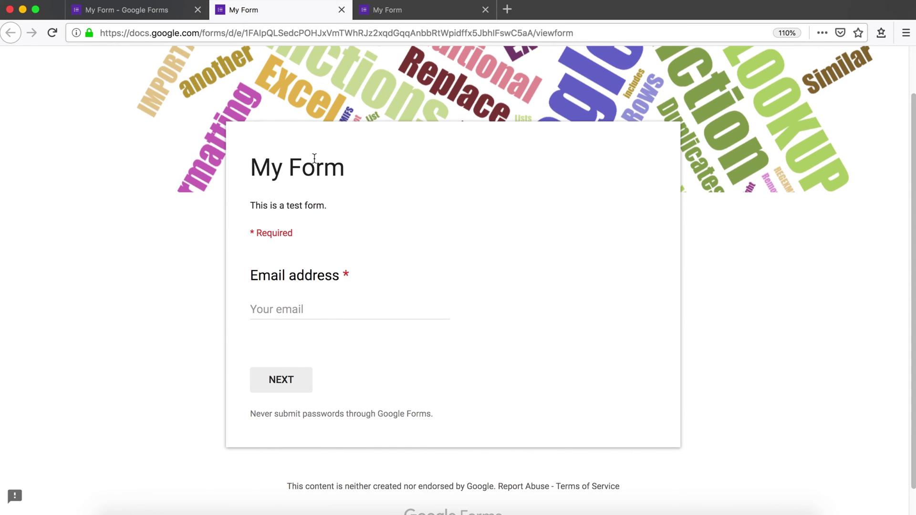
click(282, 307)
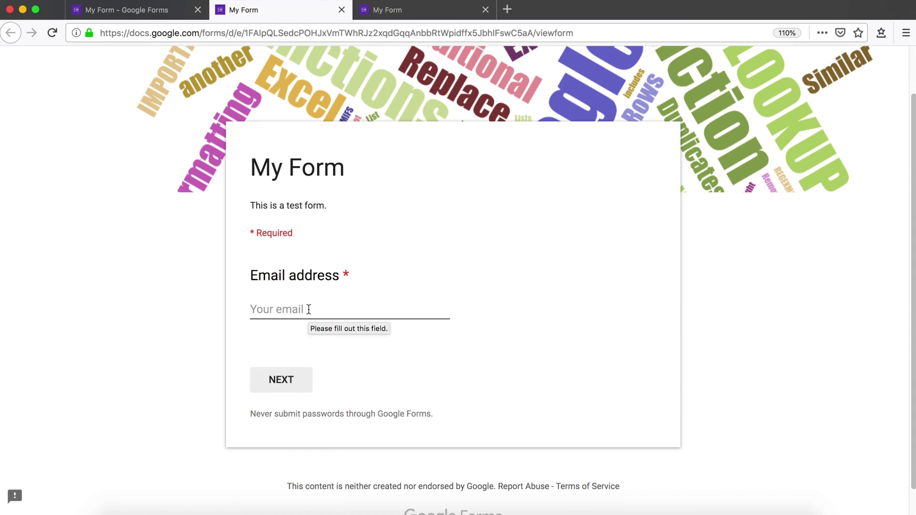
Drag the Age and ZipCode questions from Section 2 into Section 1 below Your Name.
click(341, 10)
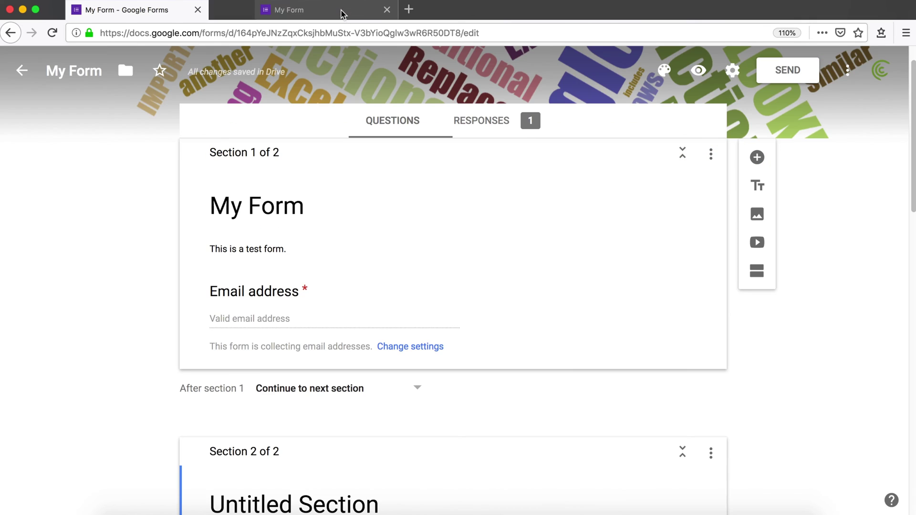
scroll(305, 317, down, 1)
scroll(137, 323, down, 5)
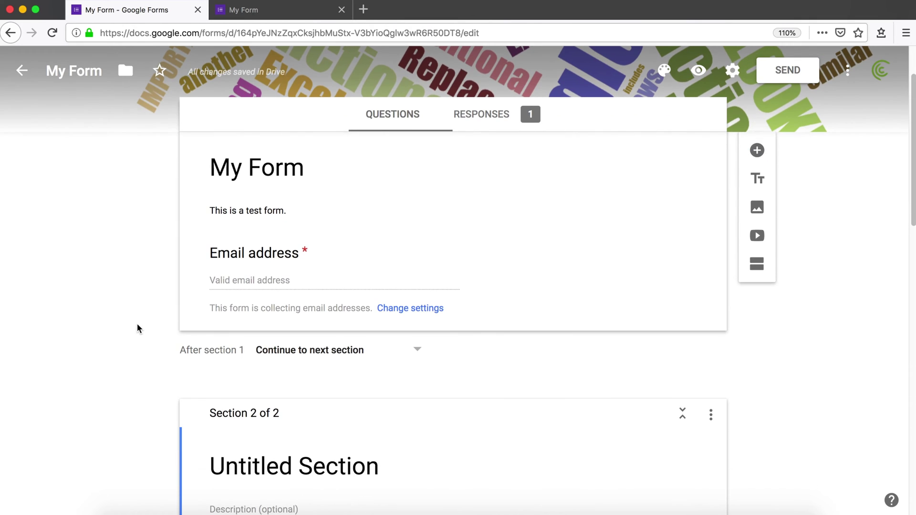
scroll(285, 416, down, 1)
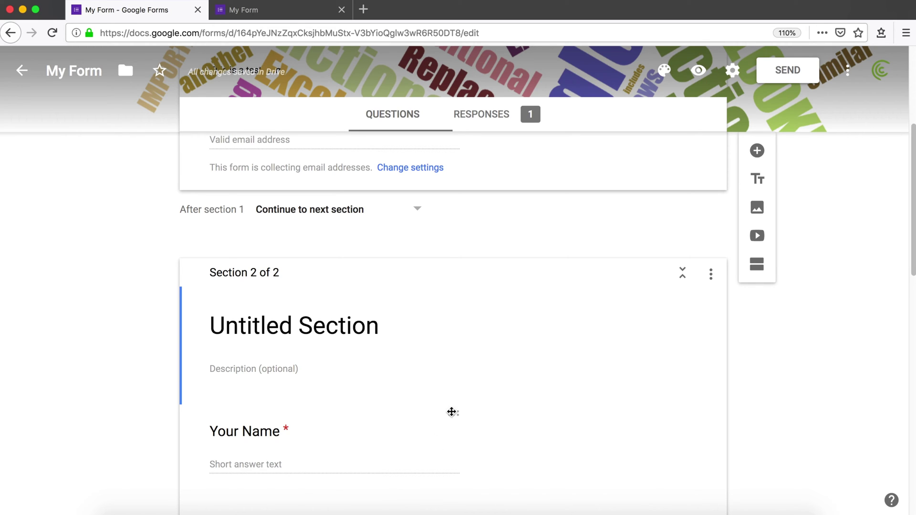
drag(455, 412, 476, 253)
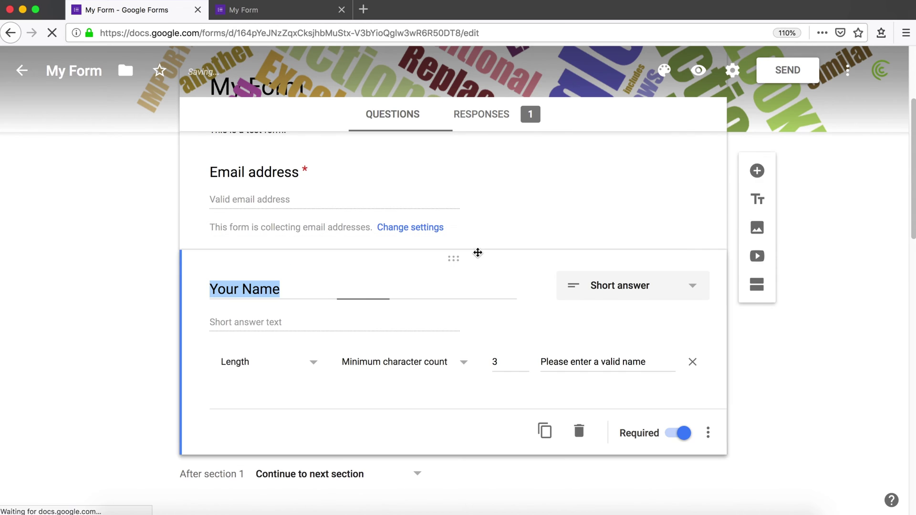
scroll(230, 342, down, 8)
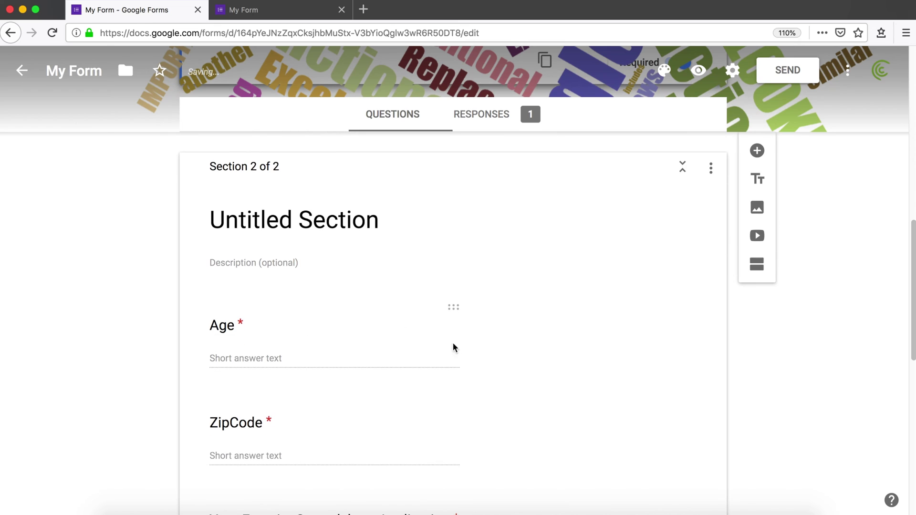
drag(453, 305, 489, 268)
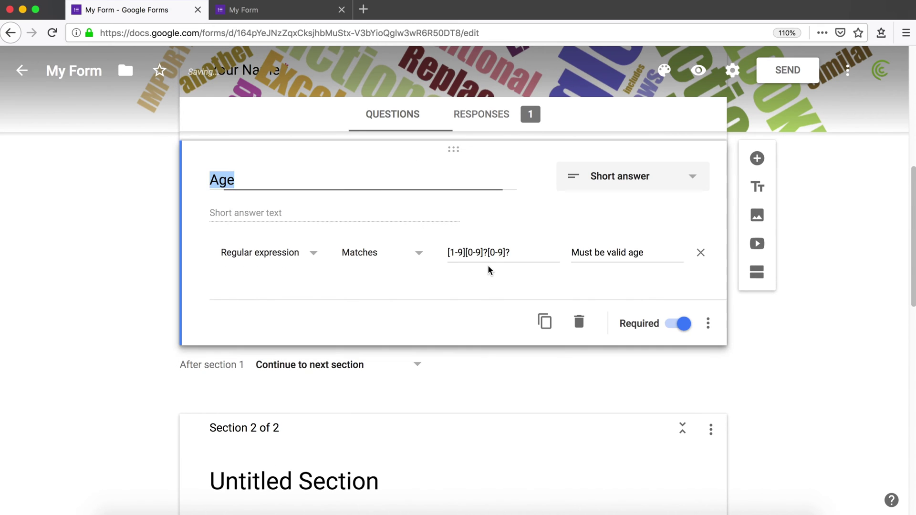
scroll(363, 344, down, 4)
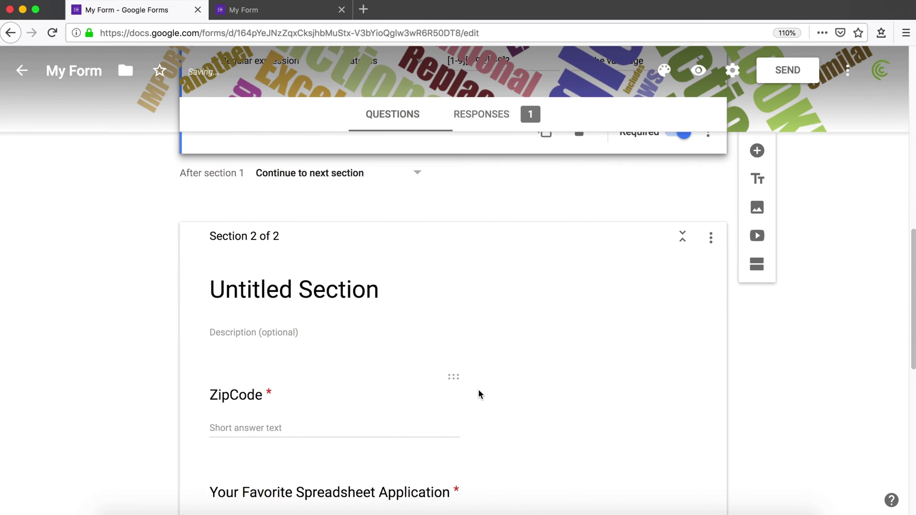
drag(458, 376, 468, 241)
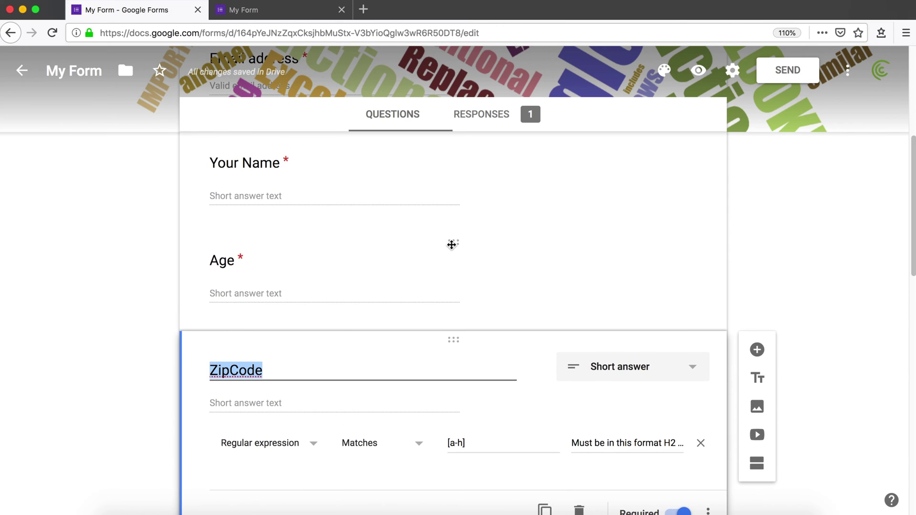
click(452, 245)
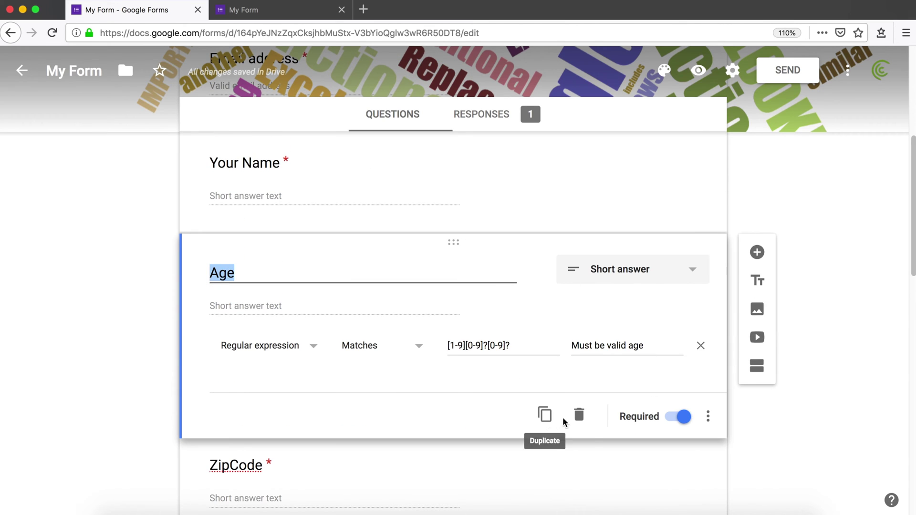
Delete the Age question so ZipCode follows Your Name in Section 1.
click(576, 416)
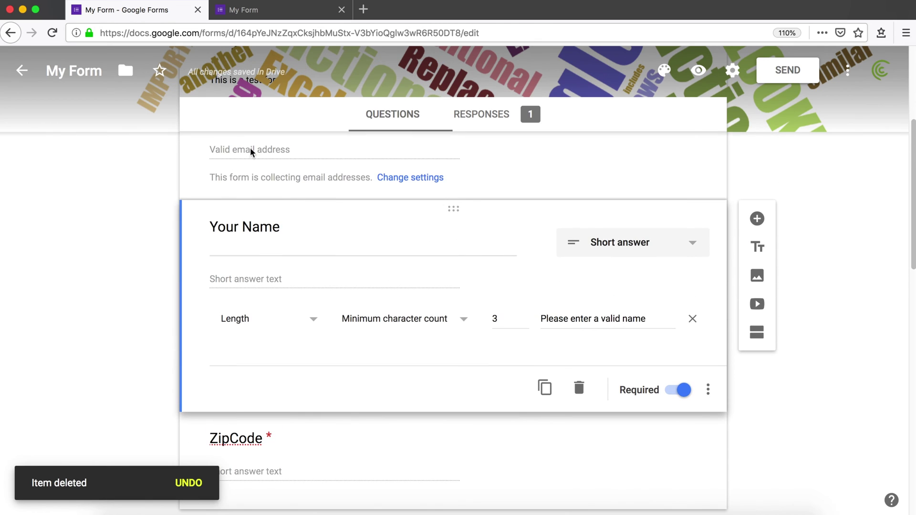
scroll(353, 329, down, 5)
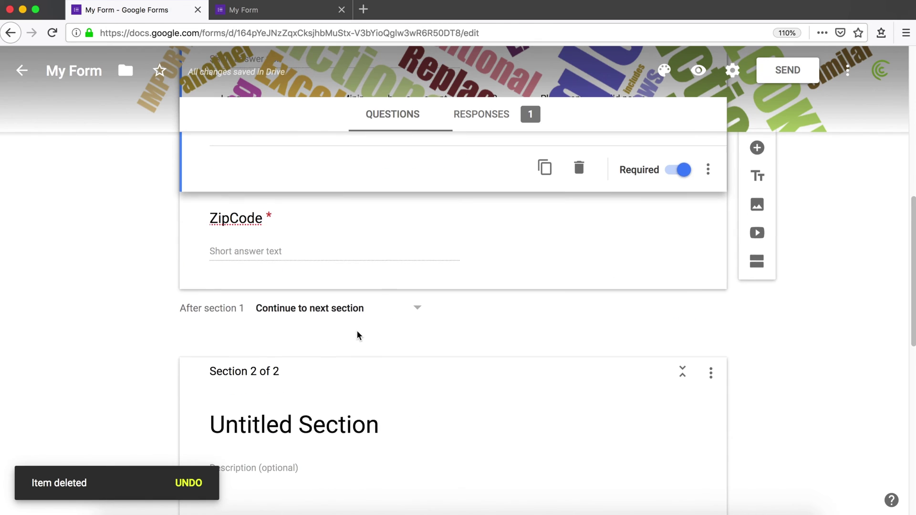
scroll(356, 331, down, 3)
scroll(281, 302, down, 3)
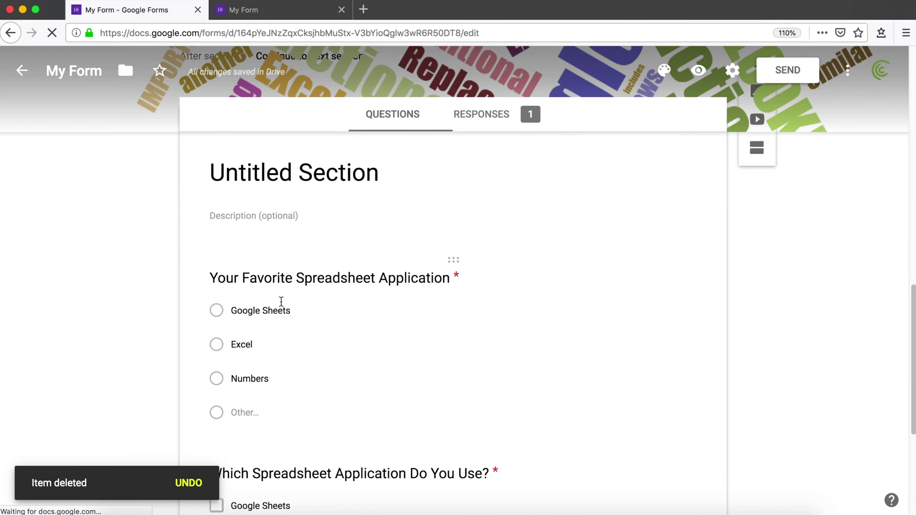
Retitle Section 2 from Untitled Section to 'Technical Questions'.
click(310, 183)
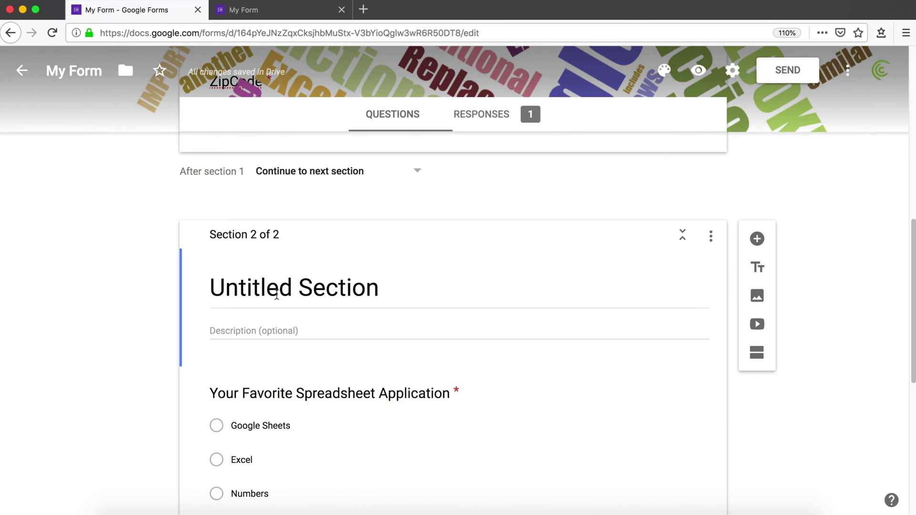
triple_click(286, 300)
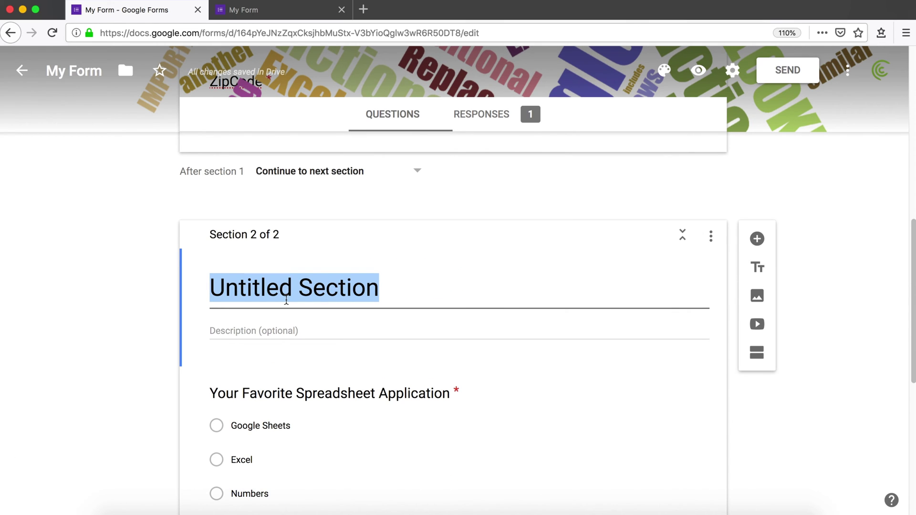
text(Technical)
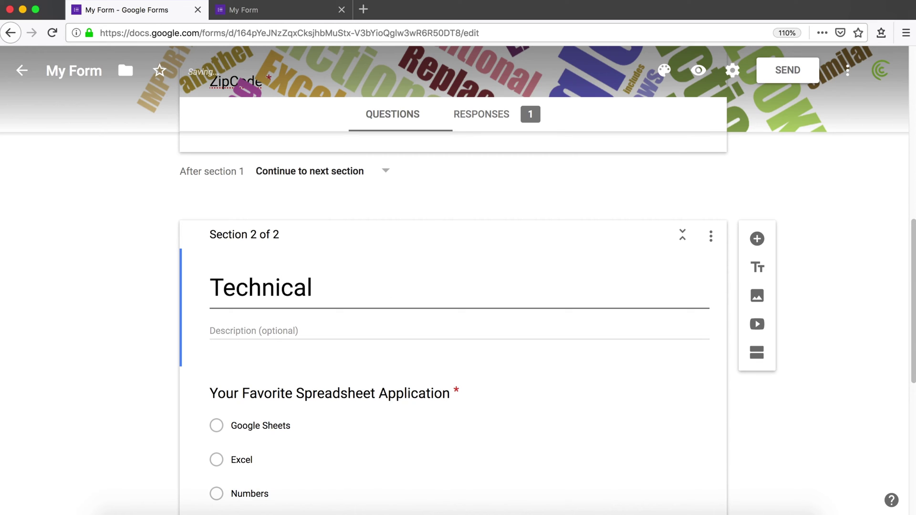
text( Questions)
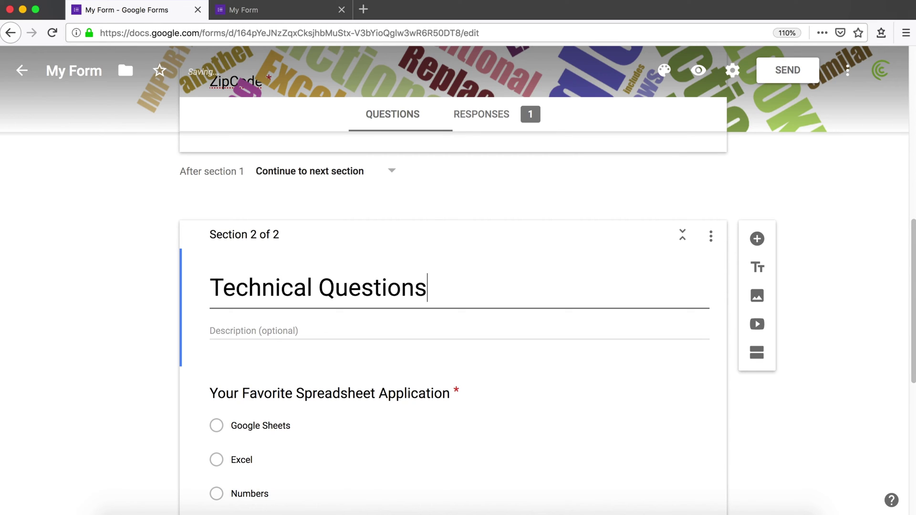
click(281, 330)
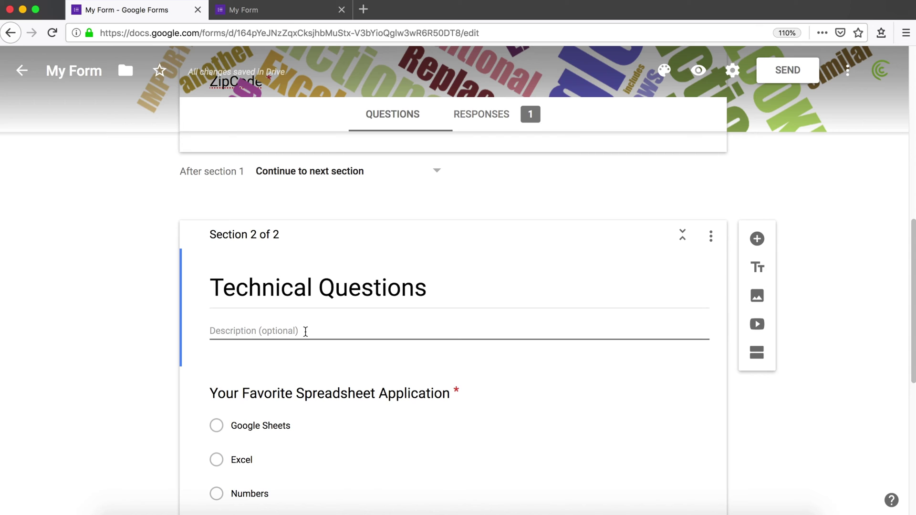
click(78, 316)
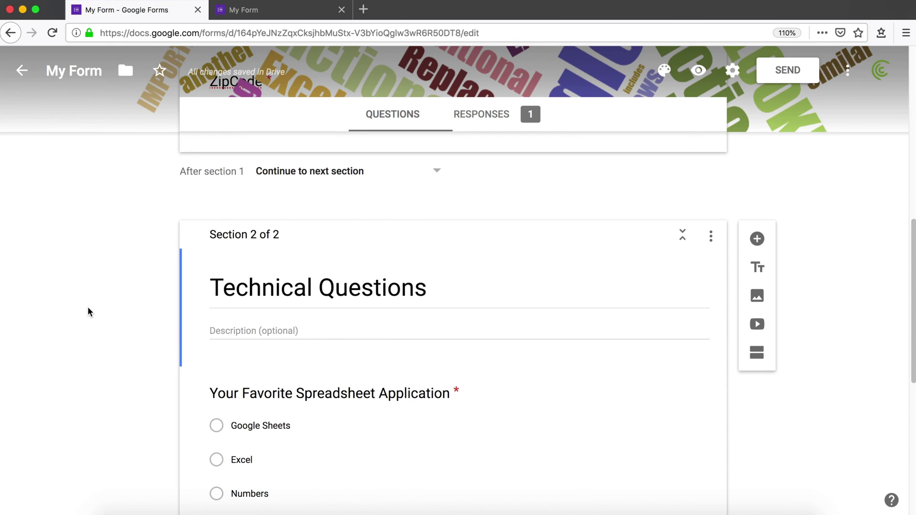
Add a new Untitled Section 3 after Technical Questions.
scroll(88, 310, down, 3)
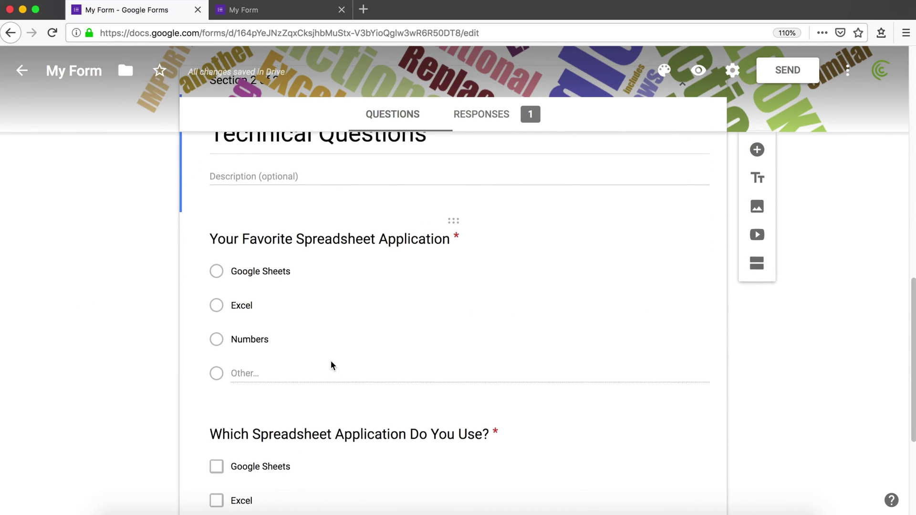
scroll(331, 364, down, 1)
scroll(347, 253, down, 1)
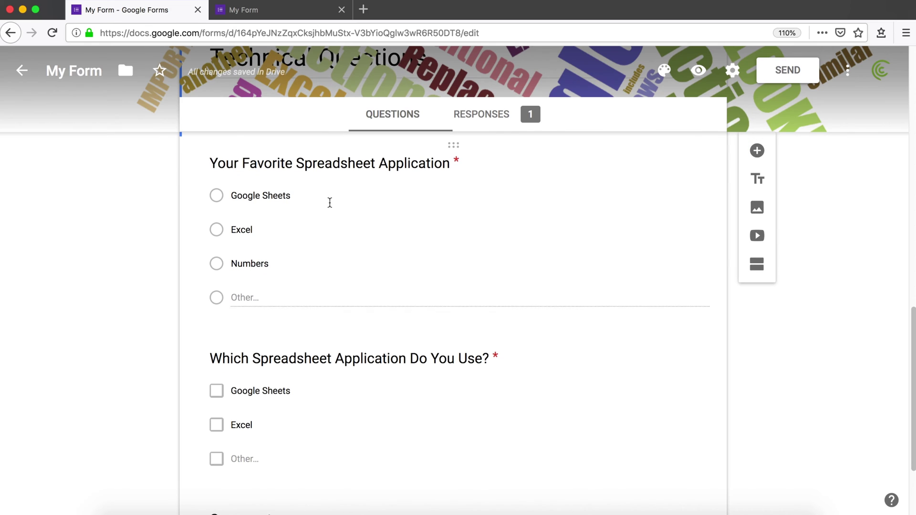
scroll(325, 248, down, 2)
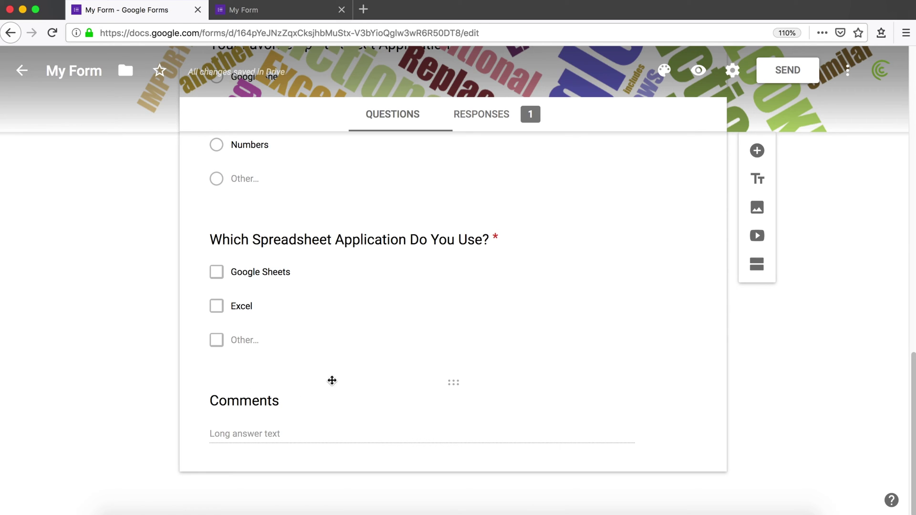
click(757, 265)
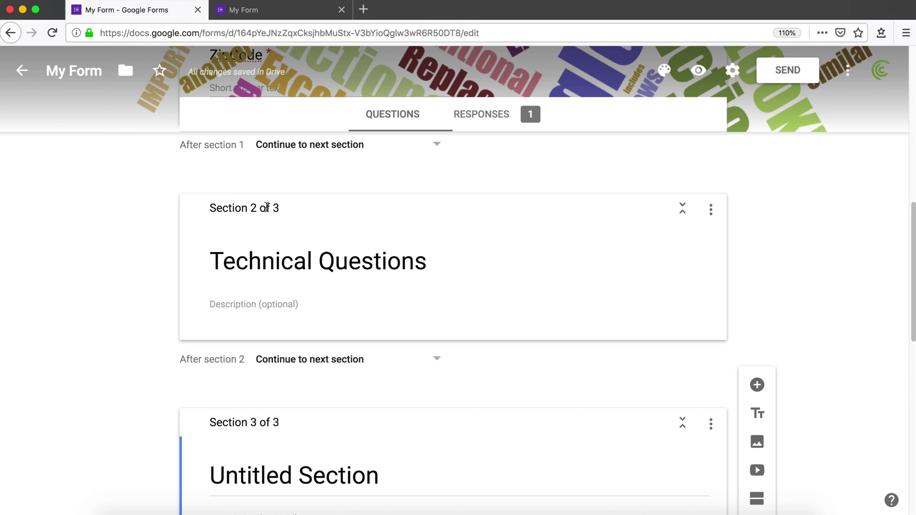
Open the three-dot options menu of the Technical Questions section.
scroll(344, 377, down, 1)
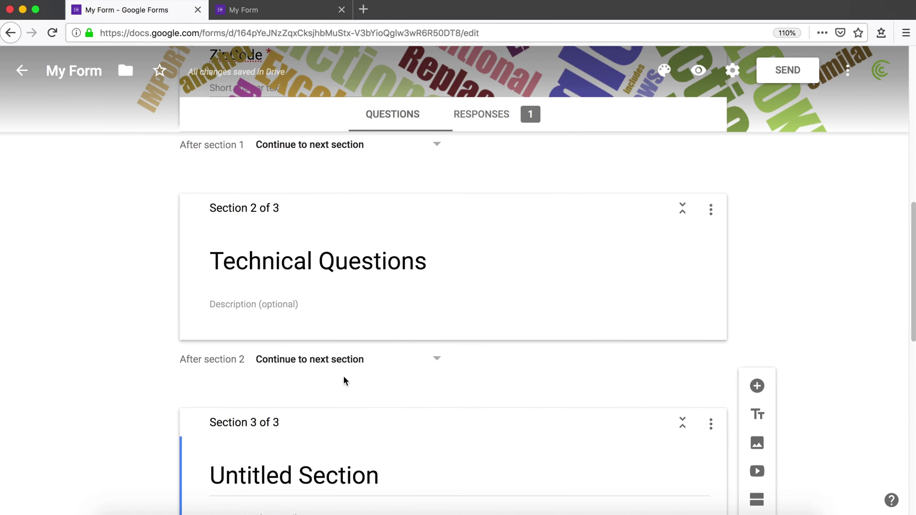
scroll(382, 272, down, 3)
click(655, 188)
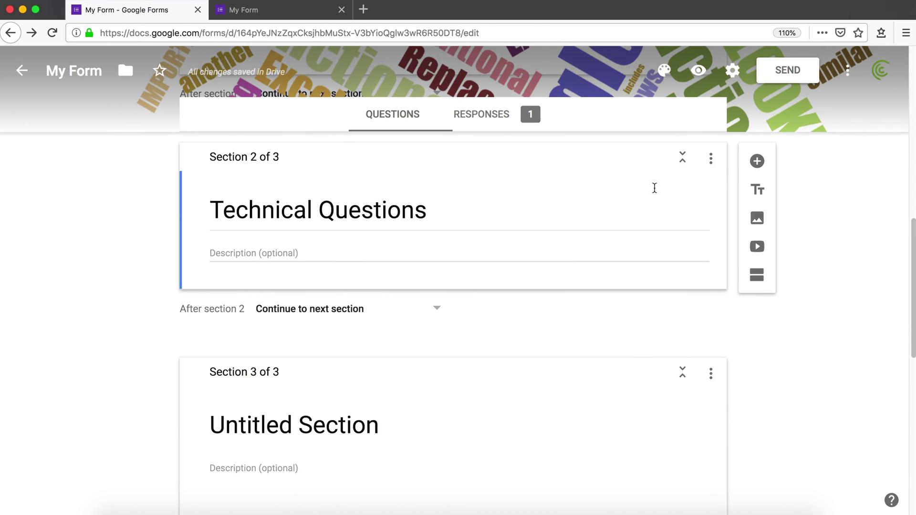
click(713, 158)
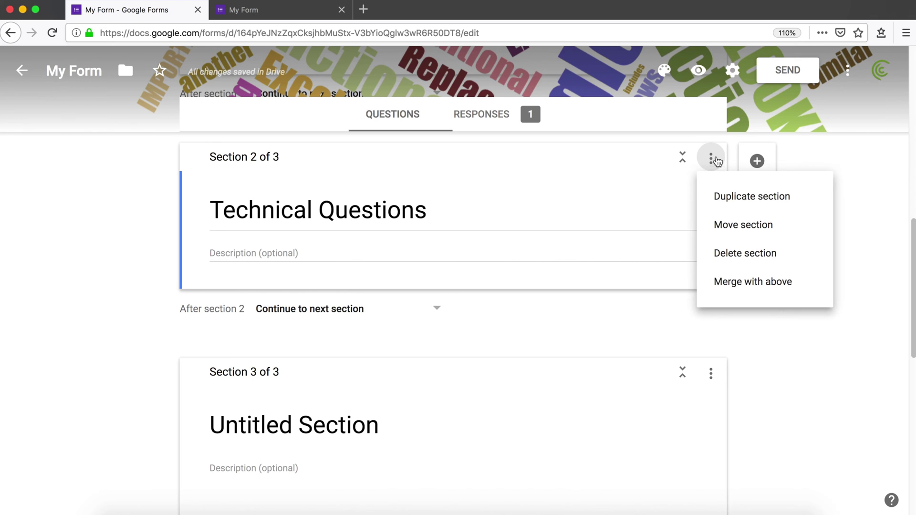
Move Untitled Section above Technical Questions in Reorder sections and save the new order.
click(763, 231)
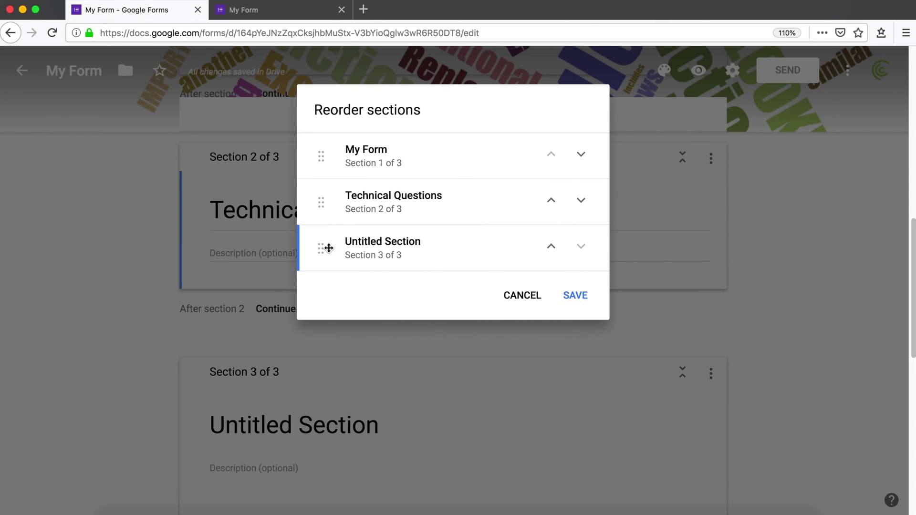
drag(329, 248, 332, 192)
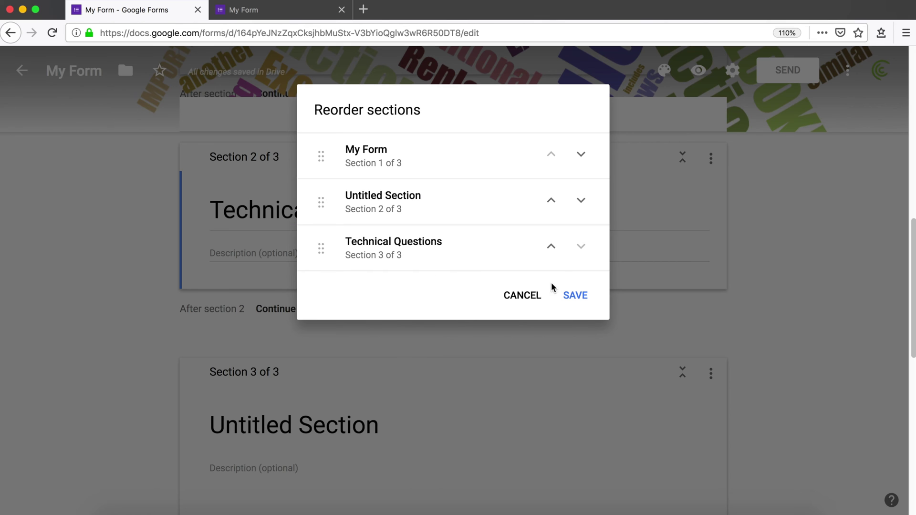
click(575, 296)
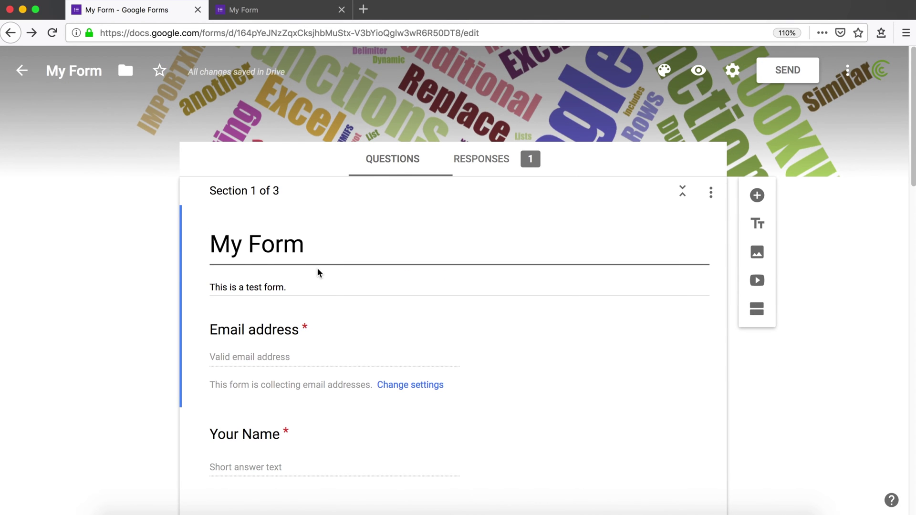
Title the new Section 2, holding the spreadsheet questions, 'Technical Questions'.
scroll(319, 265, down, 12)
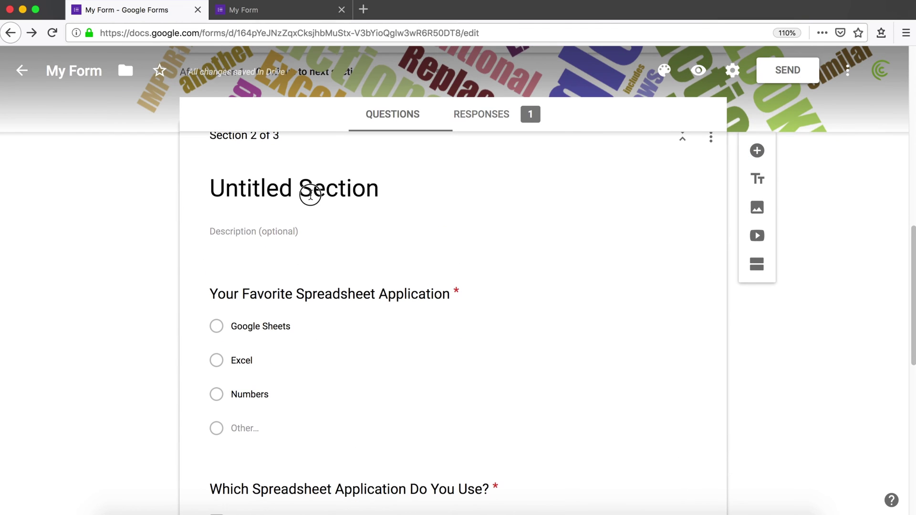
click(311, 194)
text(Tech)
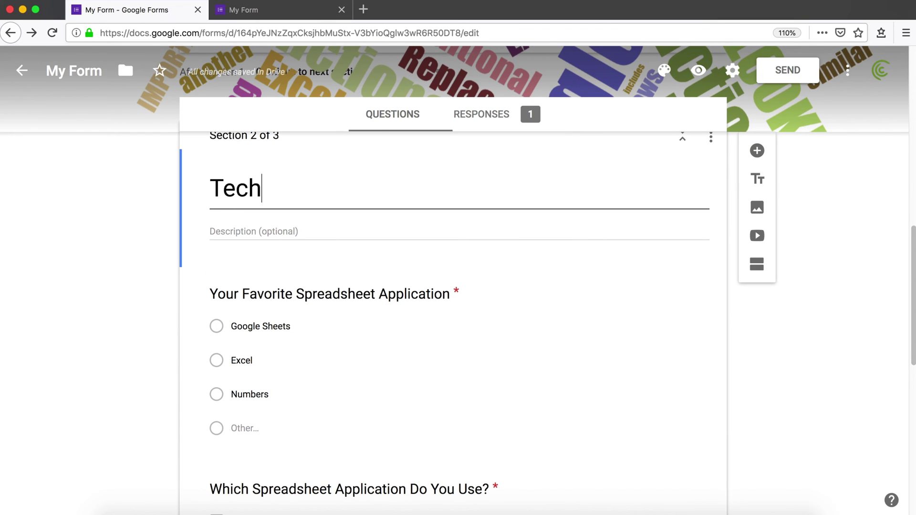
text(nical Questions)
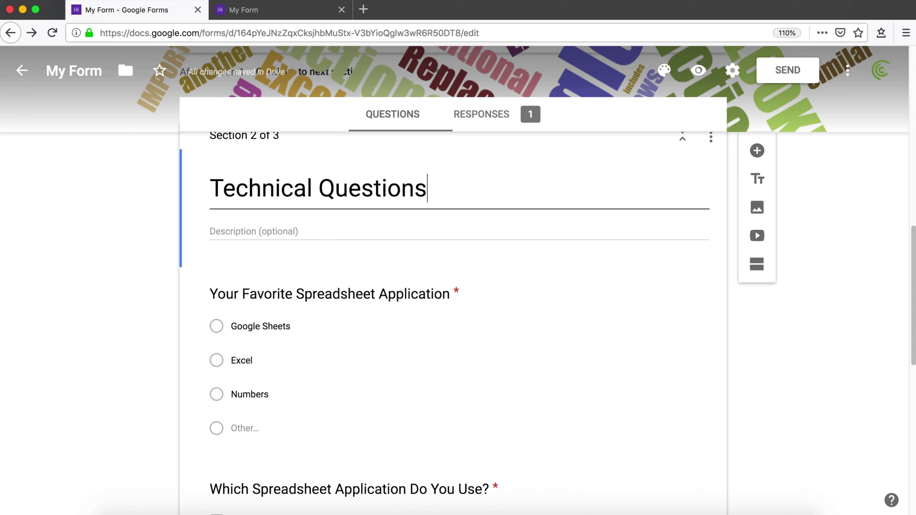
click(146, 288)
scroll(146, 286, down, 3)
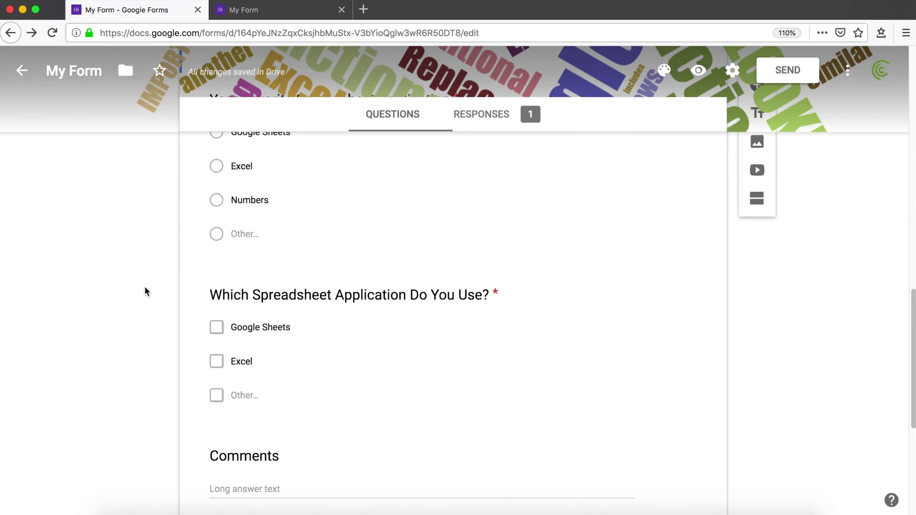
Move the Comments question into Section 3, title it 'Notes', and preview the form.
scroll(144, 286, down, 5)
drag(459, 201, 425, 362)
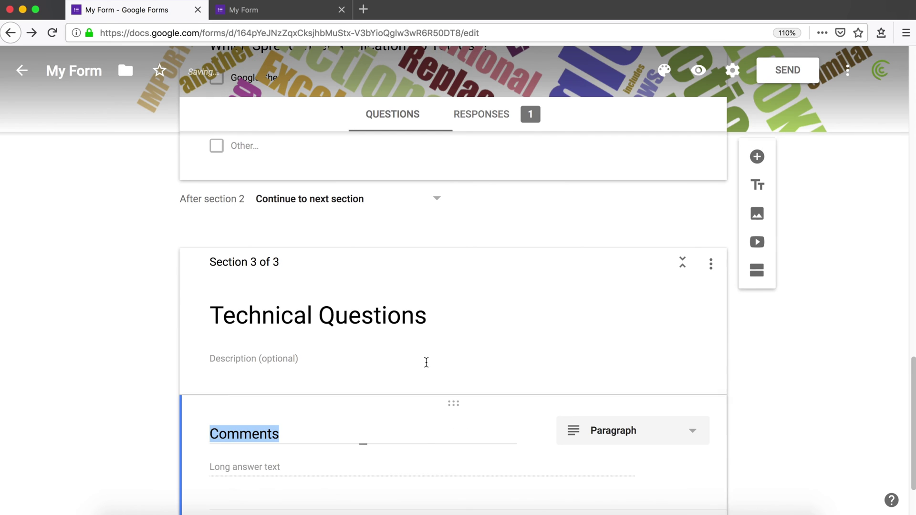
triple_click(345, 315)
text(Notes)
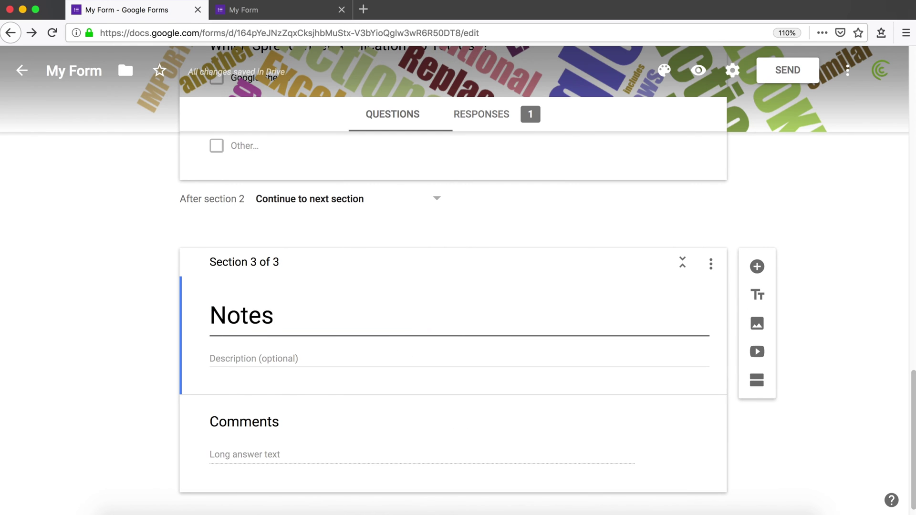
scroll(470, 344, down, 1)
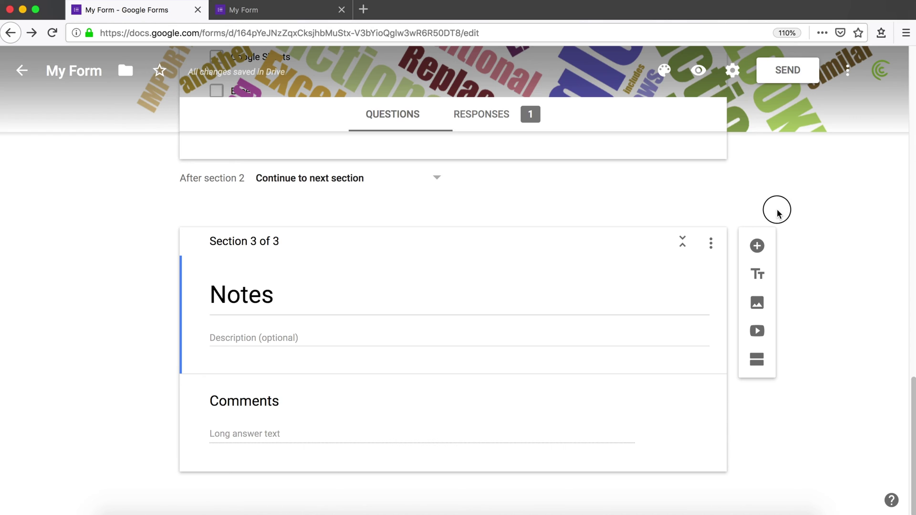
click(692, 72)
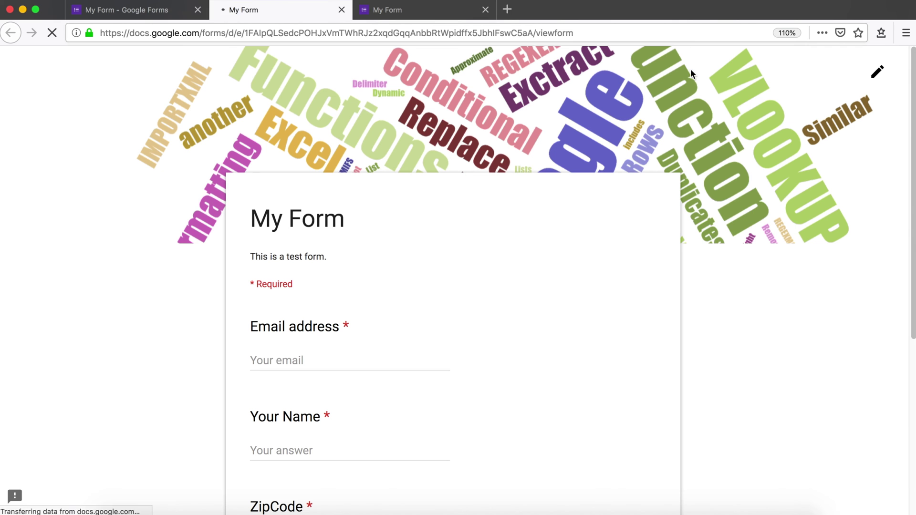
In the My Form preview, fill in Email address with the suggested autofill address.
scroll(389, 284, down, 3)
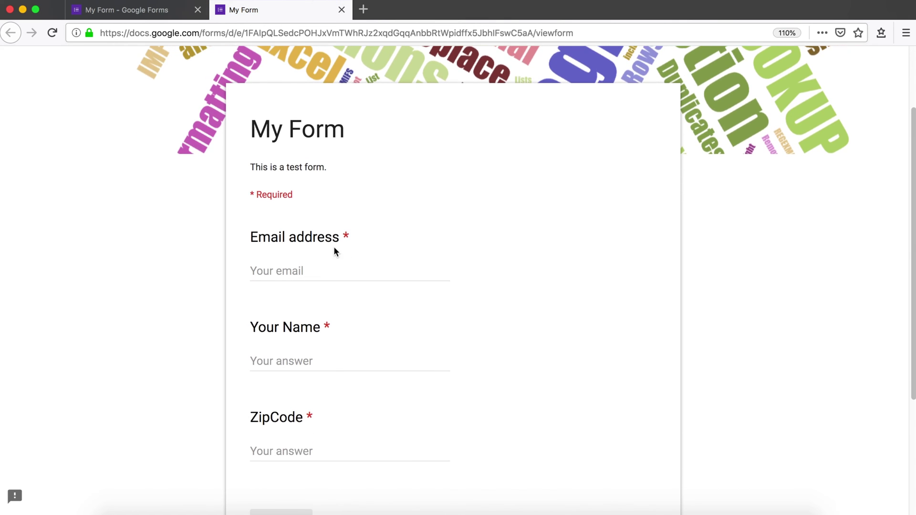
click(322, 237)
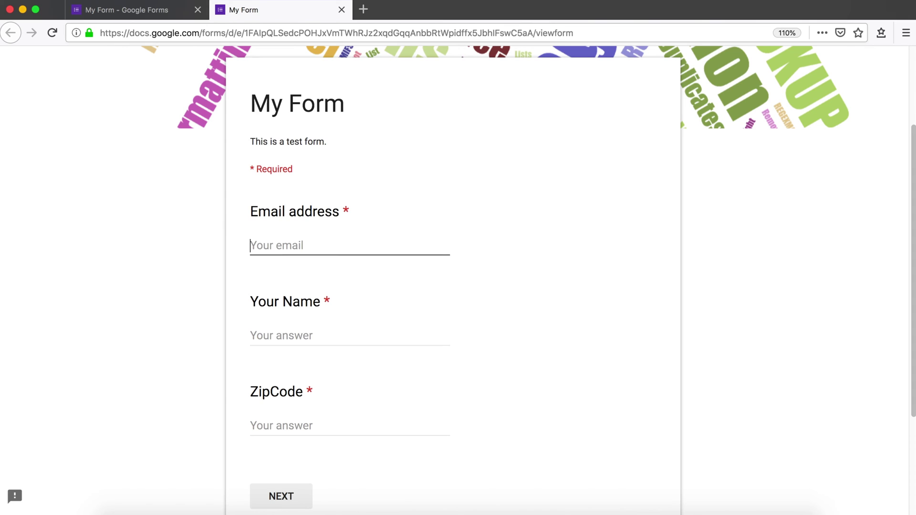
text(ch)
click(290, 262)
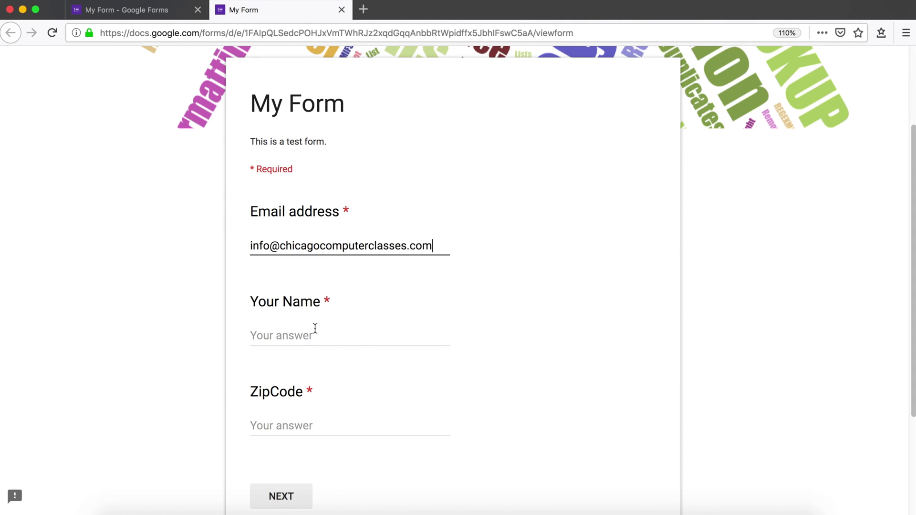
Answer the Your Name question with the respondent's name, correcting it once.
click(313, 328)
text(ME)
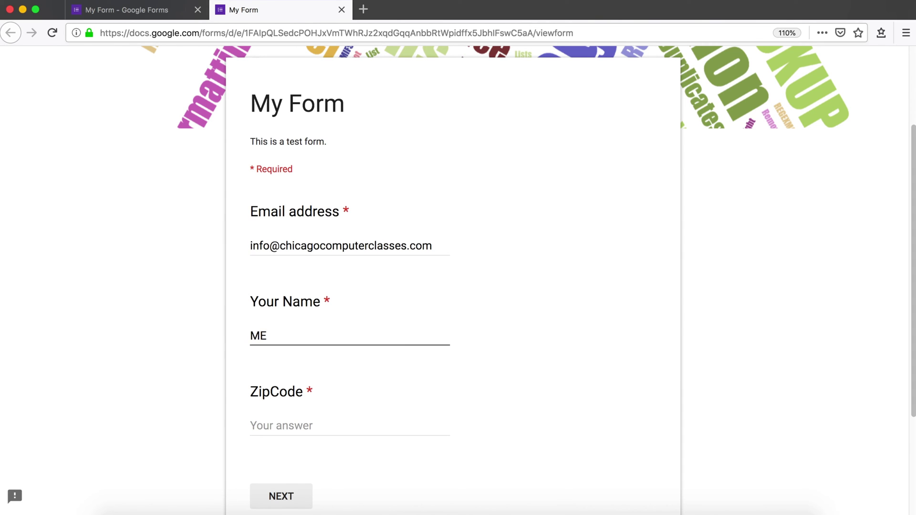
click(303, 415)
click(296, 334)
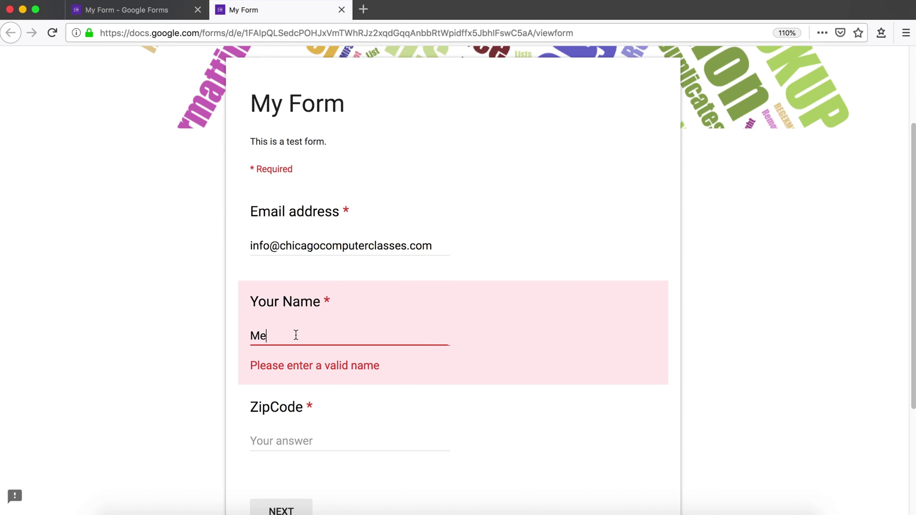
text(Me)
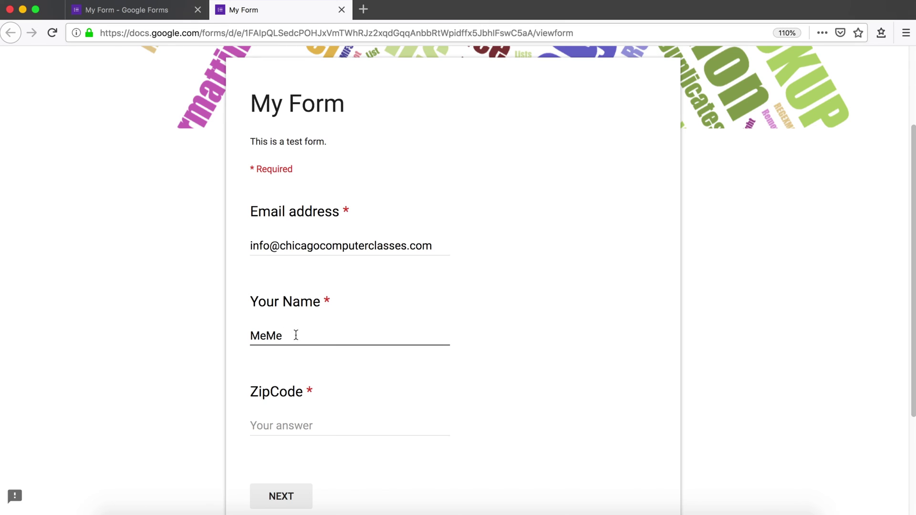
Enter a zip code in ZipCode and continue to the Technical Questions section.
scroll(102, 411, down, 3)
click(295, 296)
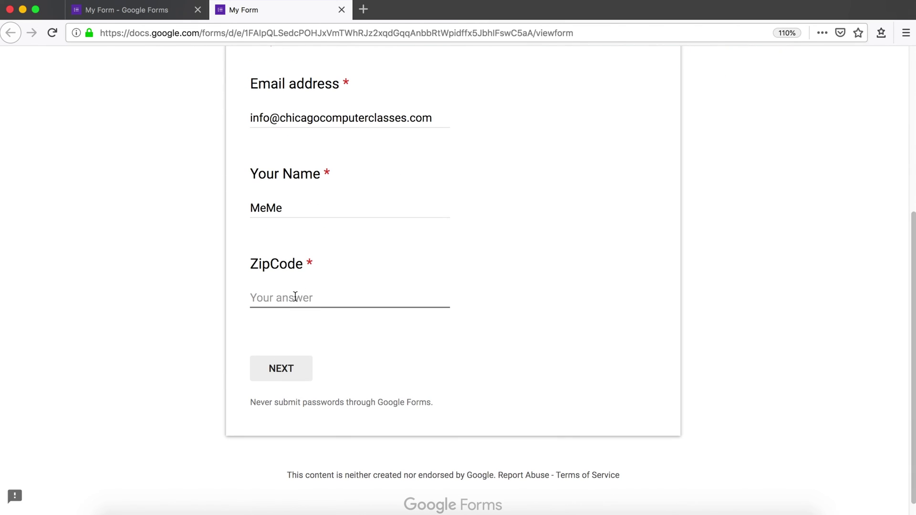
text(56476)
click(295, 370)
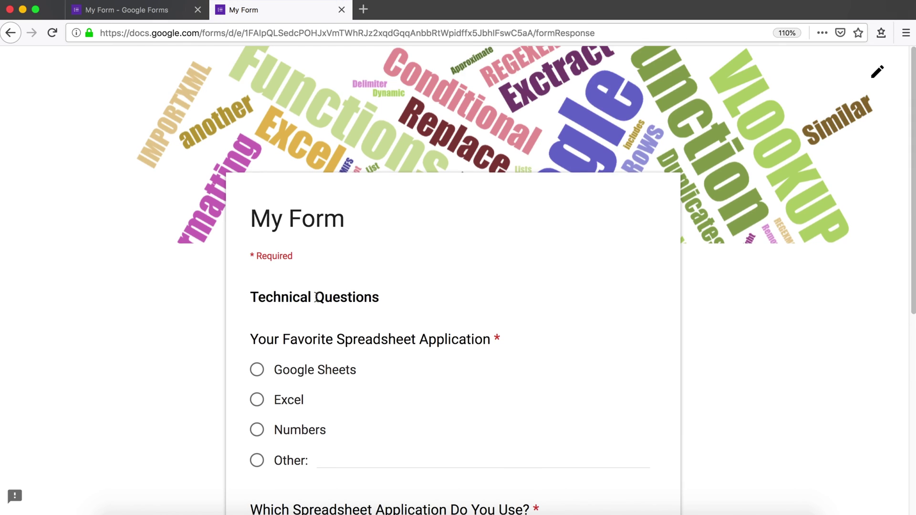
Choose Google Sheets as favorite, check Google Sheets and Excel as used, and continue to Notes.
scroll(388, 153, down, 2)
scroll(374, 240, down, 3)
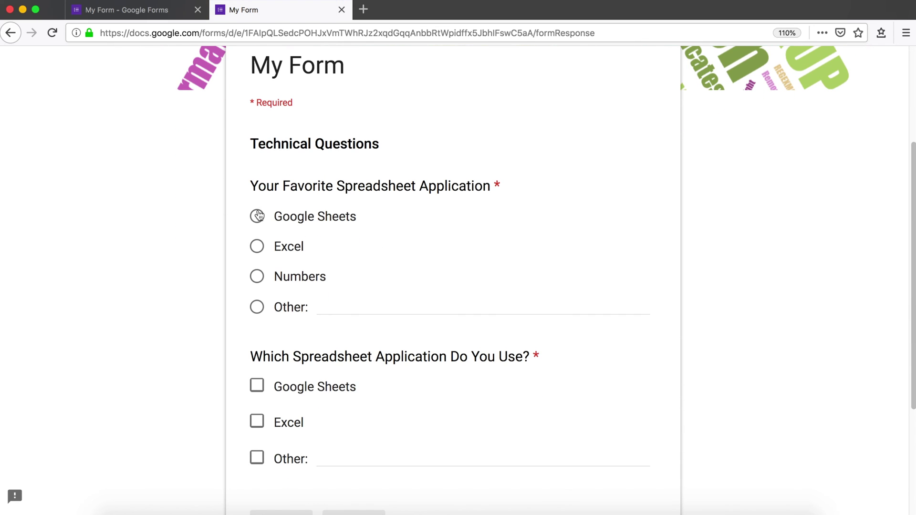
click(257, 217)
scroll(89, 319, down, 5)
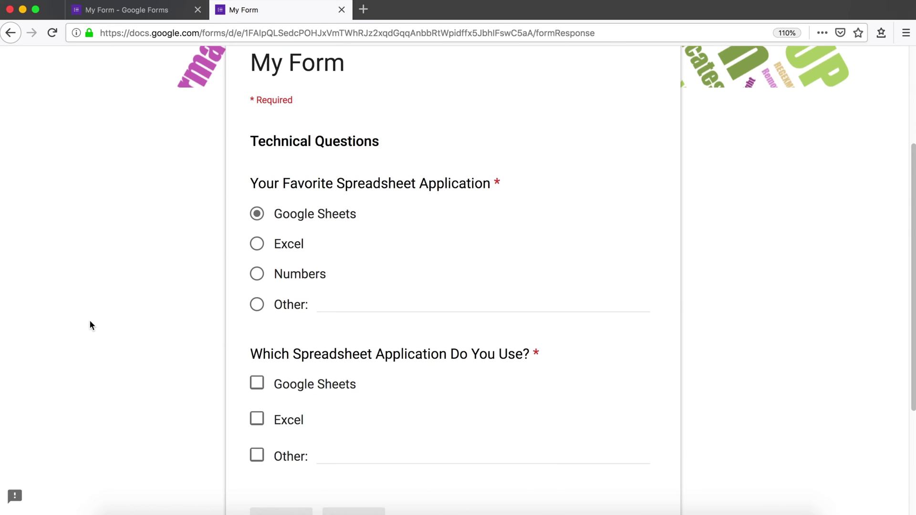
click(257, 245)
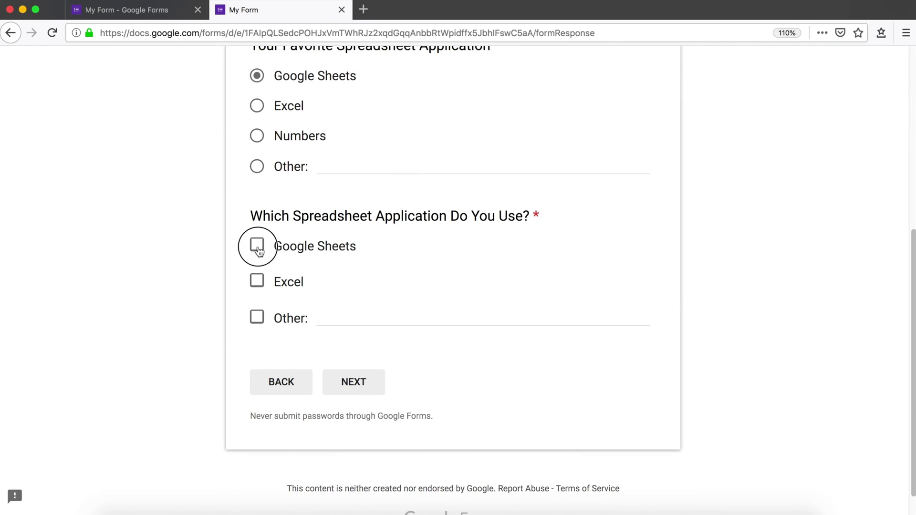
click(257, 281)
click(366, 390)
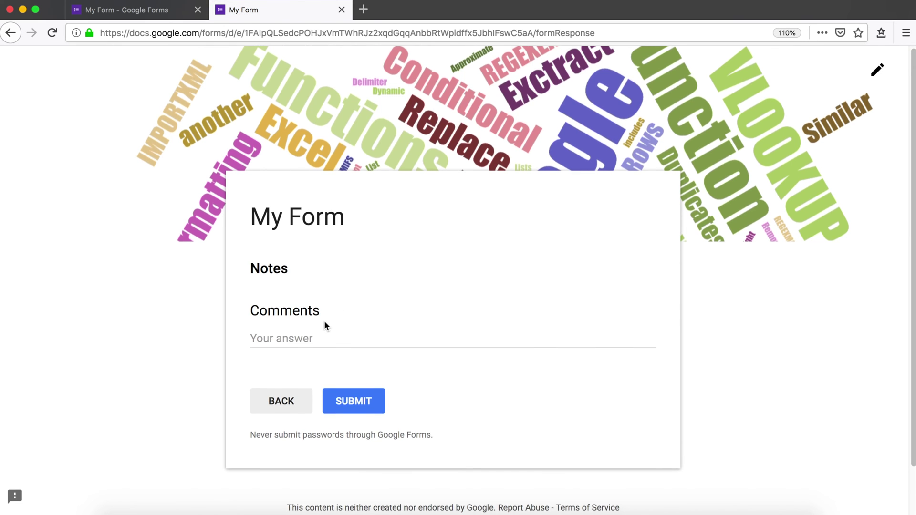
Enter 'Sure' as the Comments answer and submit the preview response.
scroll(324, 320, down, 1)
click(367, 323)
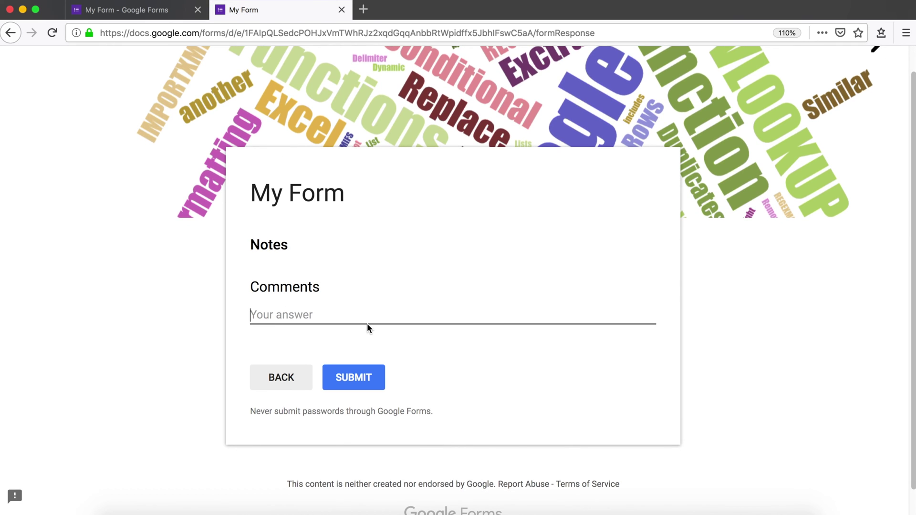
text(Sure)
click(371, 379)
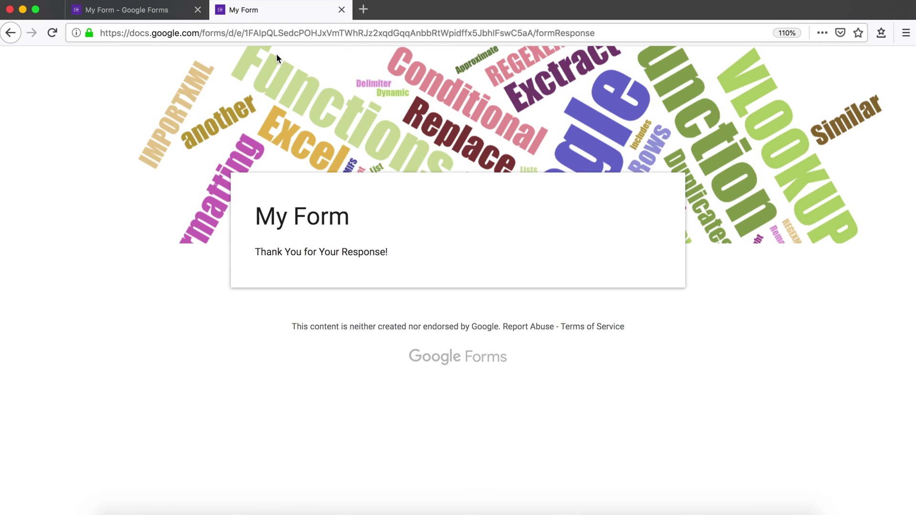
Return to the editor and open the More menu of the Section 2 Technical Questions header.
click(342, 10)
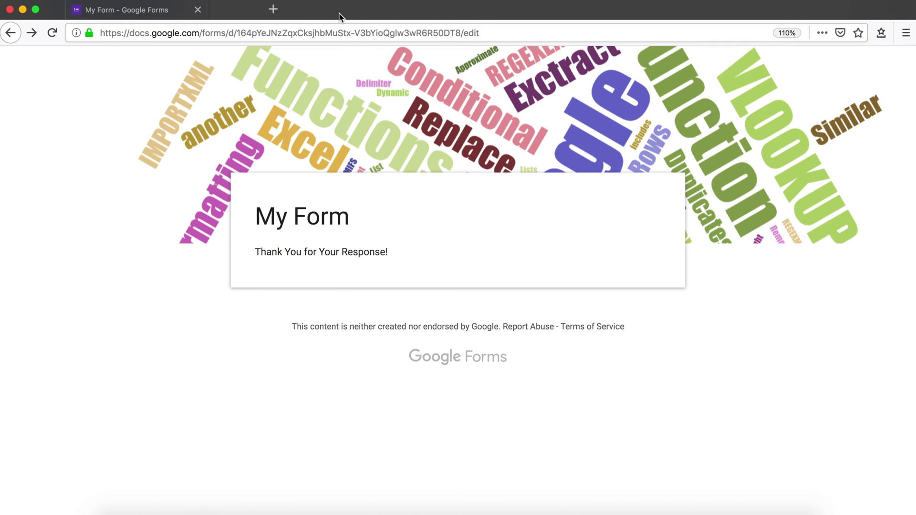
scroll(801, 199, down, 1)
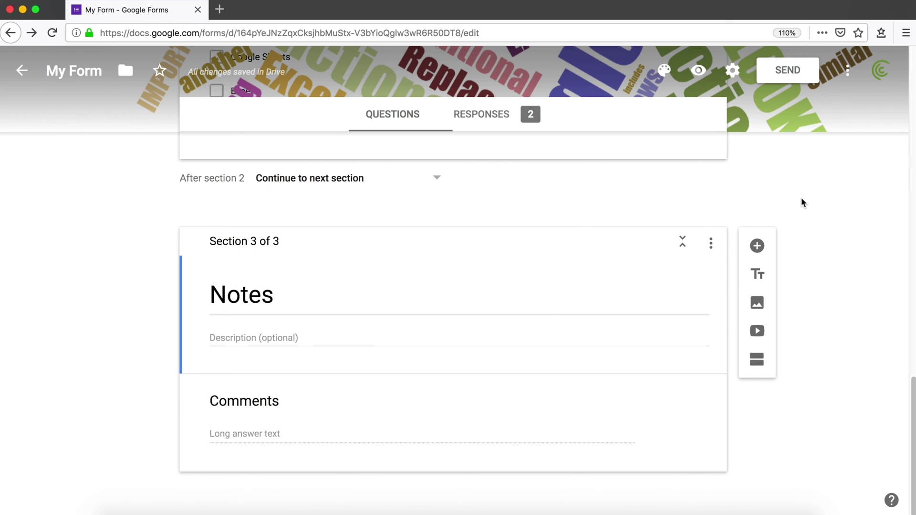
scroll(798, 195, up, 3)
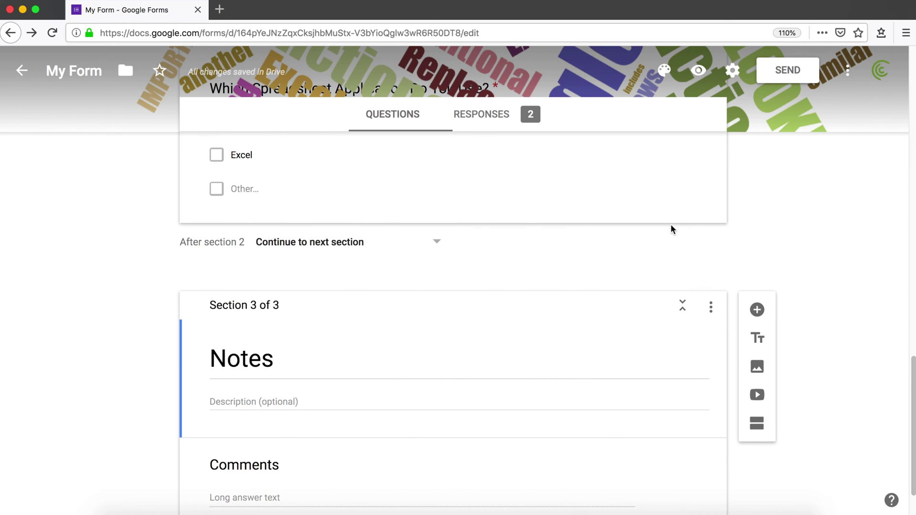
scroll(736, 241, up, 3)
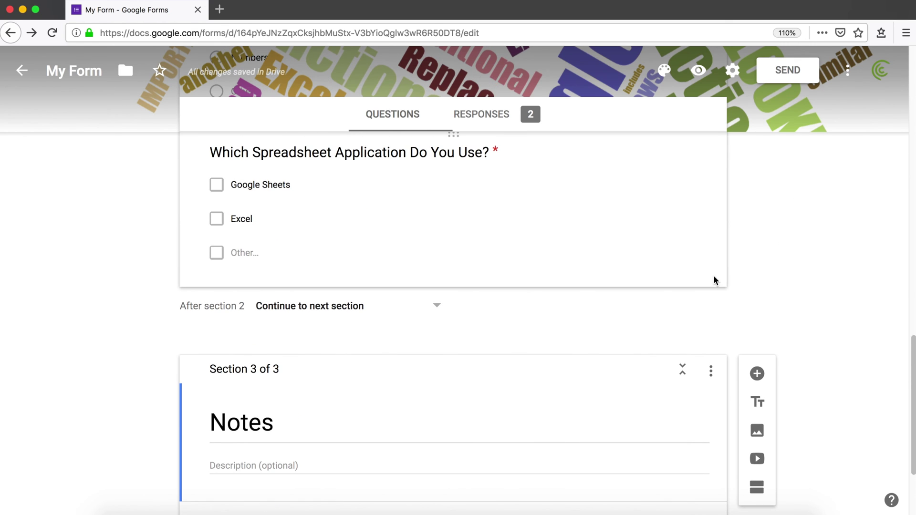
scroll(714, 276, up, 3)
scroll(714, 276, down, 5)
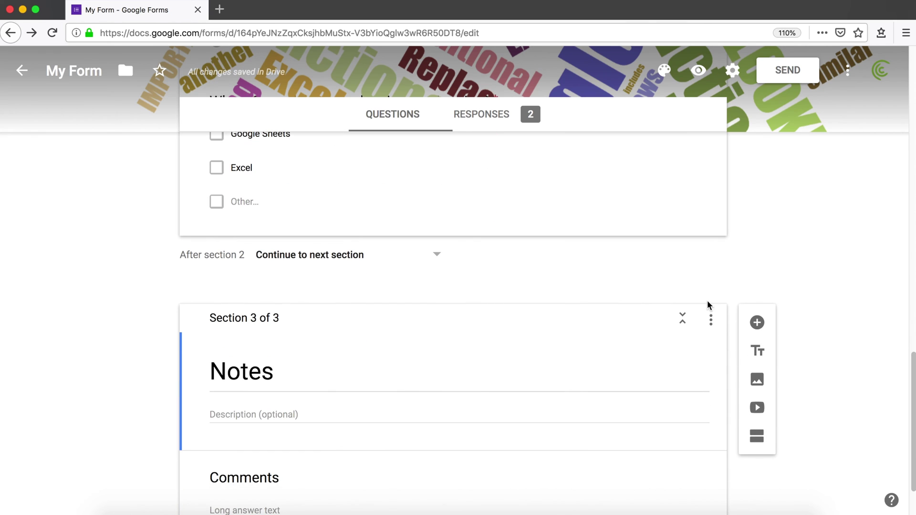
scroll(698, 272, up, 5)
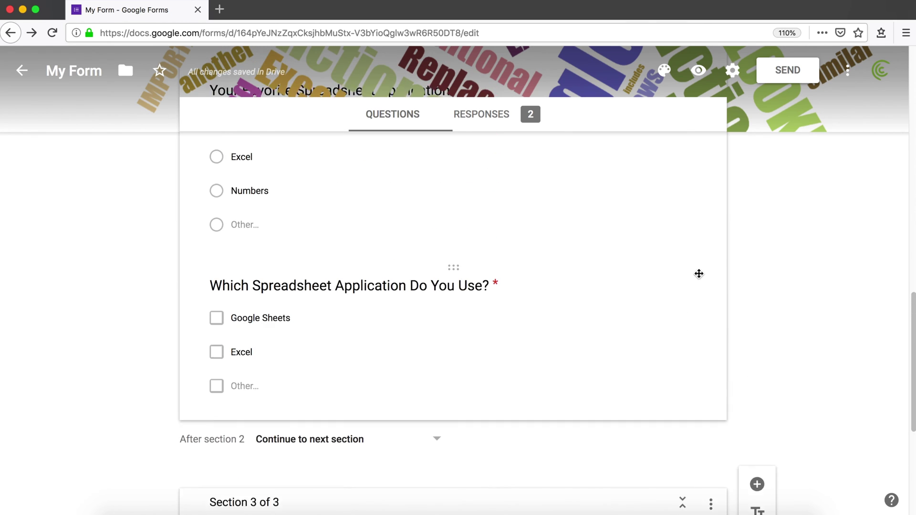
scroll(698, 273, up, 5)
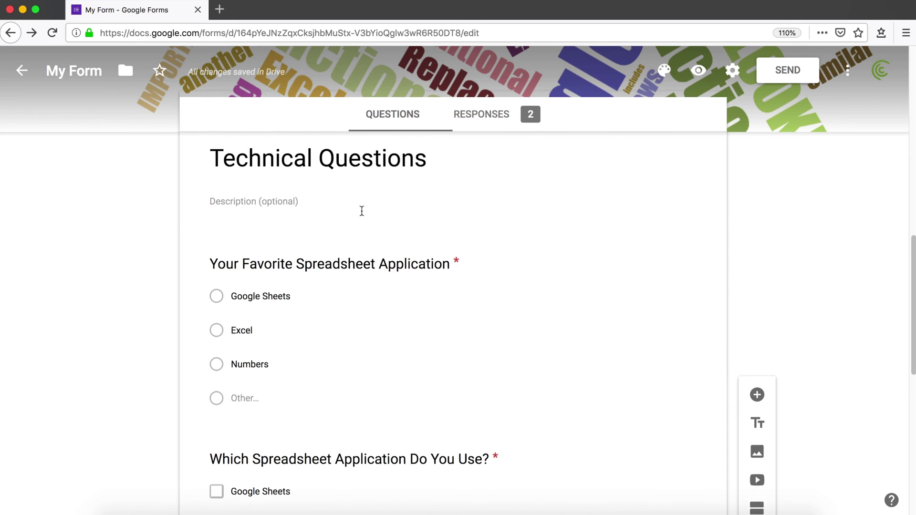
scroll(362, 211, up, 1)
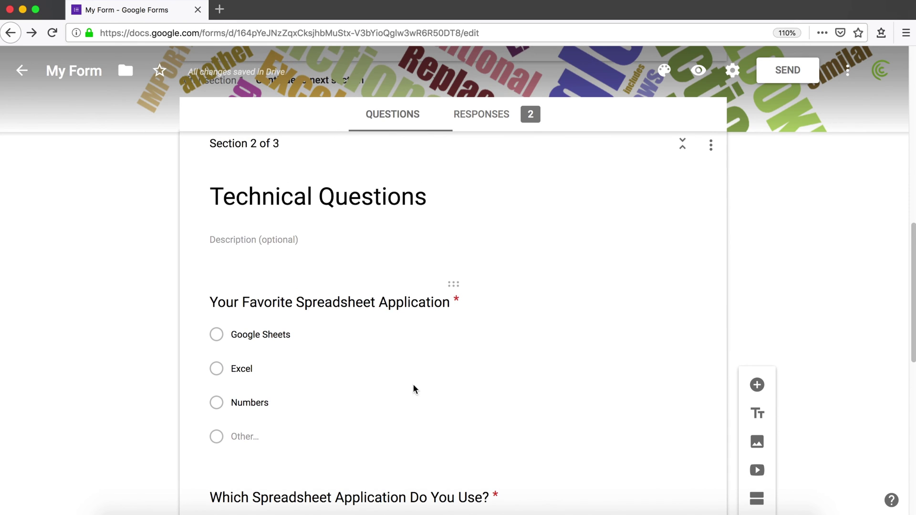
scroll(472, 237, up, 2)
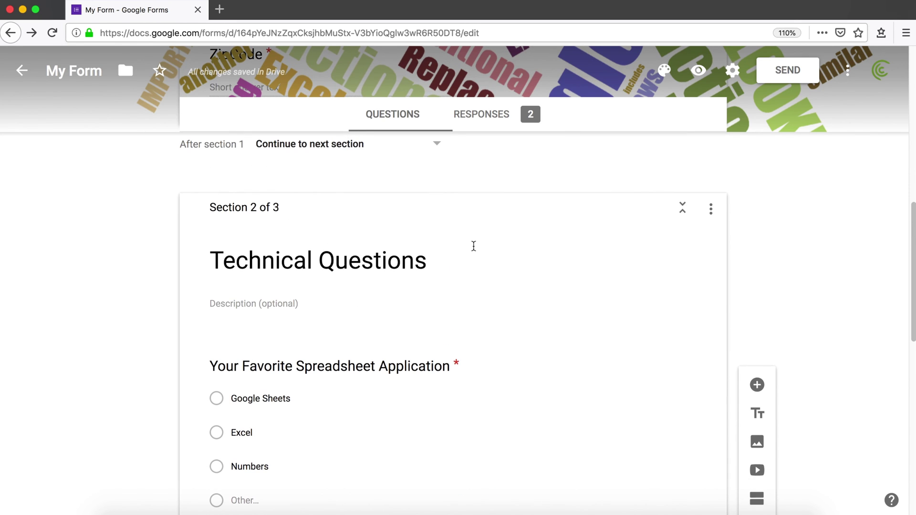
click(711, 209)
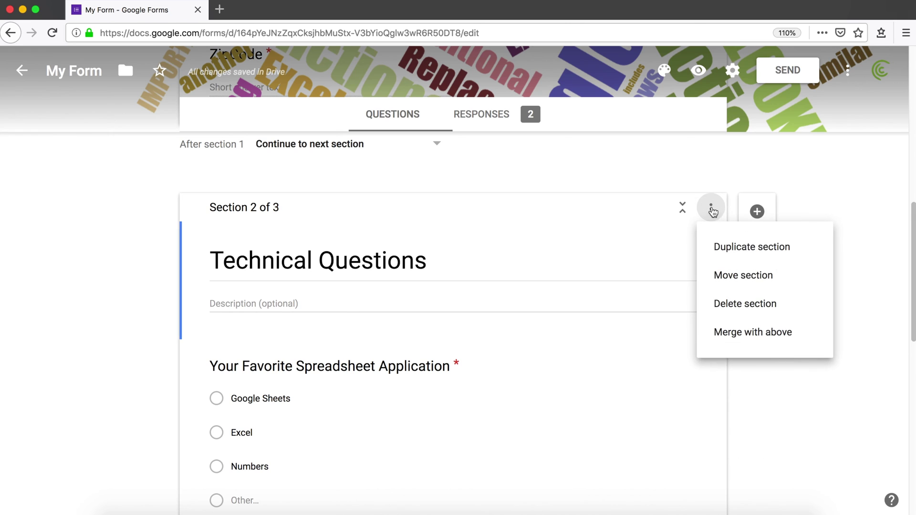
Duplicate Technical Questions, creating a copy as Section 3 of 4.
click(745, 249)
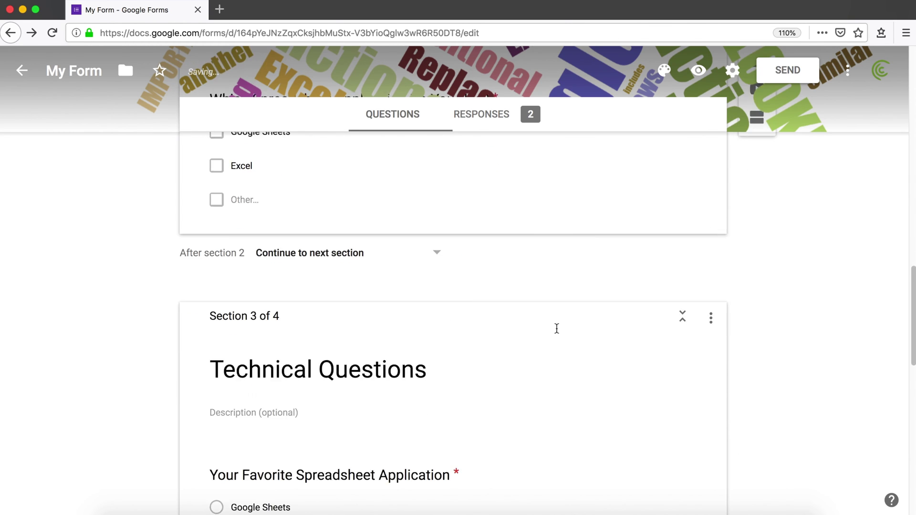
scroll(502, 351, up, 5)
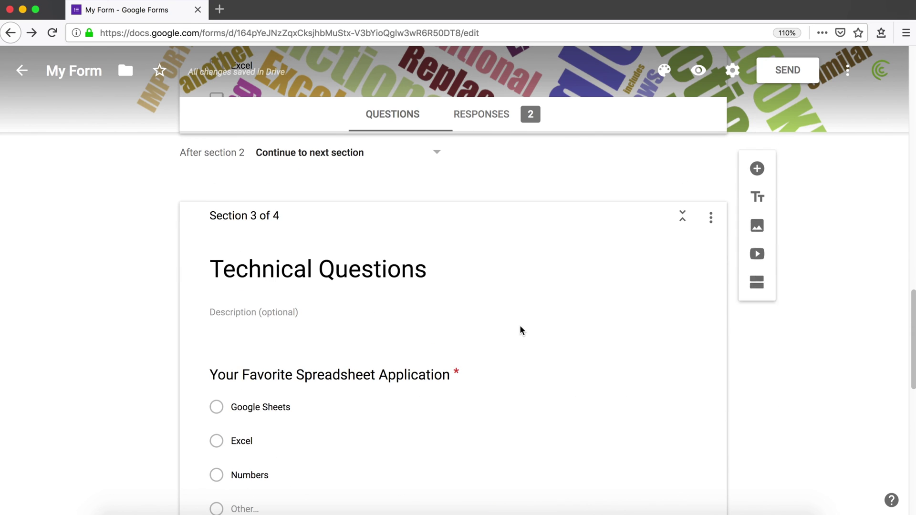
Delete the duplicated Technical Questions section, leaving Notes as Section 3 of 3.
click(711, 283)
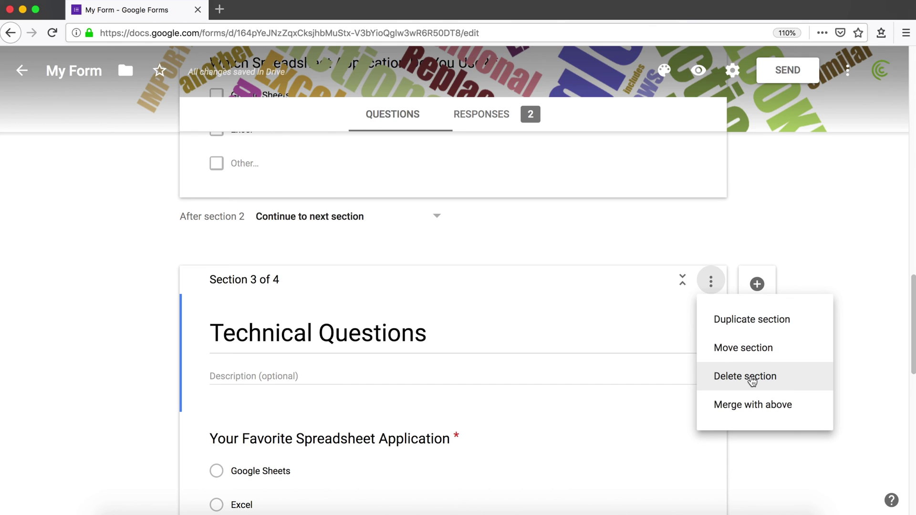
click(752, 380)
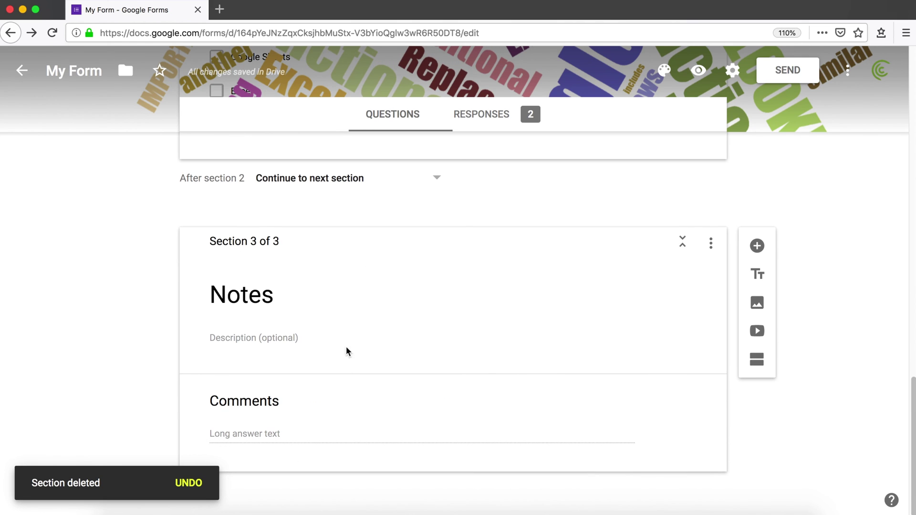
scroll(323, 285, up, 5)
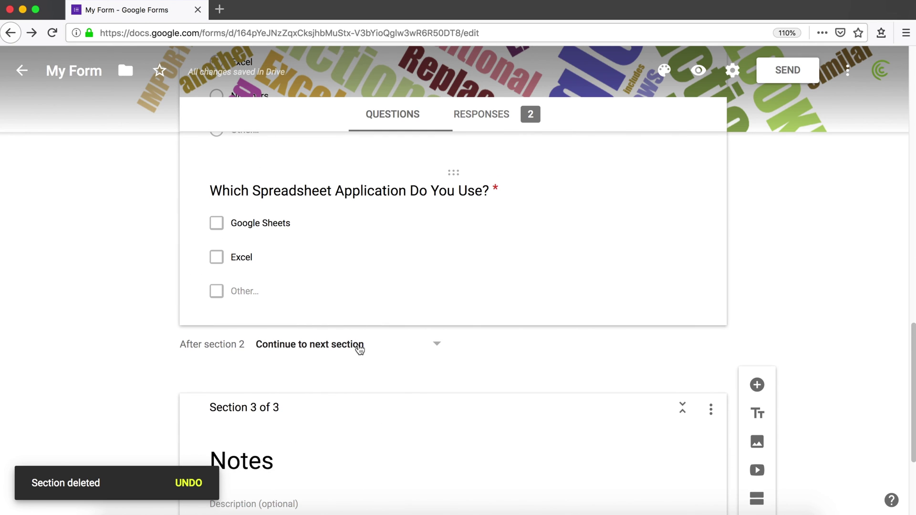
scroll(392, 427, down, 2)
scroll(390, 418, down, 3)
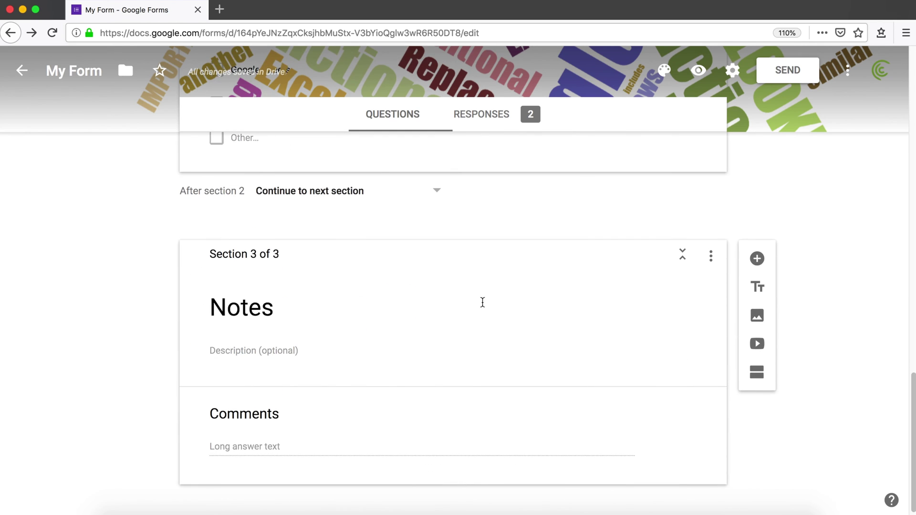
click(711, 257)
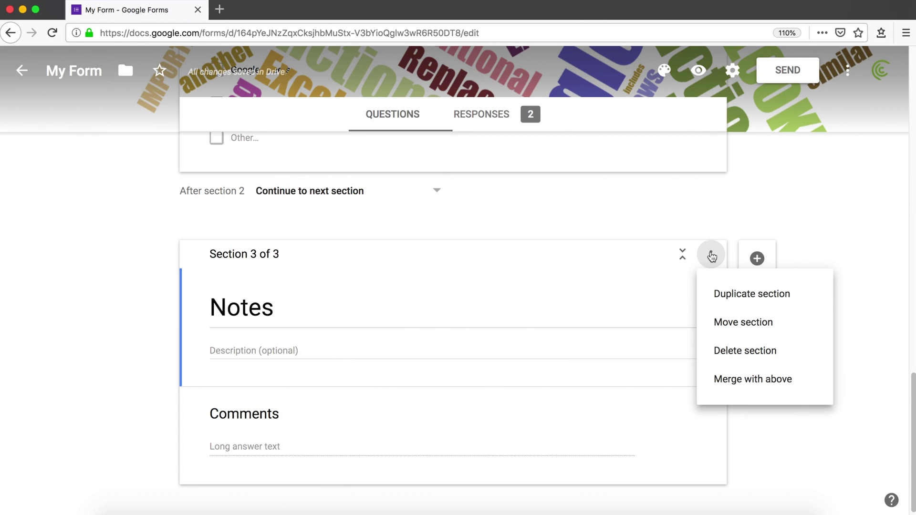
Merge the Notes section into Technical Questions above, leaving two sections.
click(745, 380)
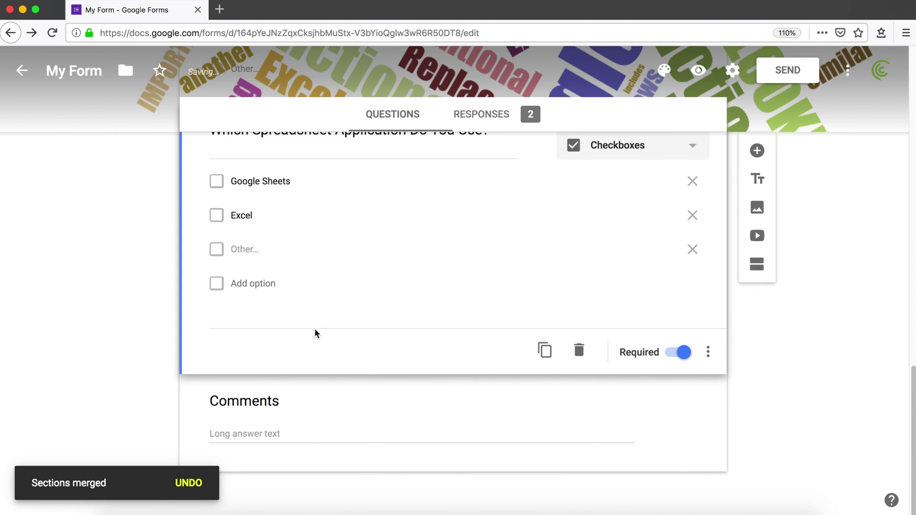
scroll(416, 319, up, 3)
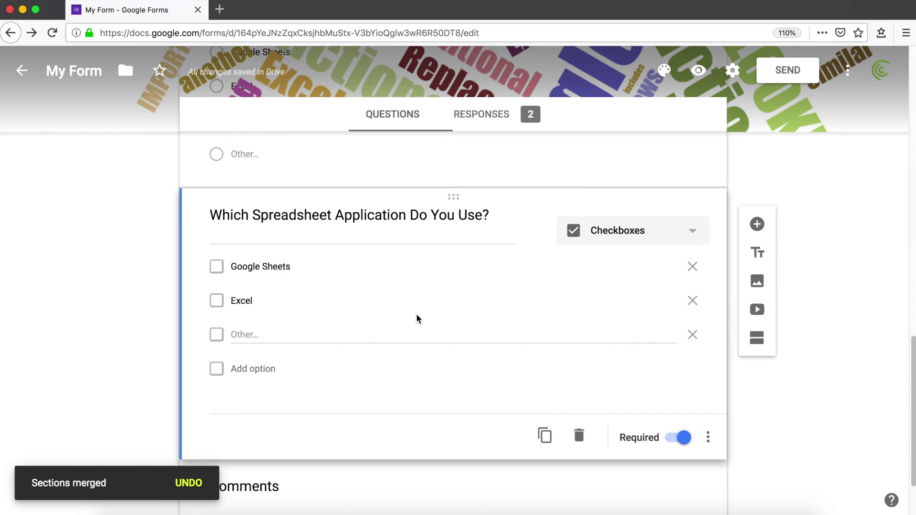
scroll(416, 319, up, 15)
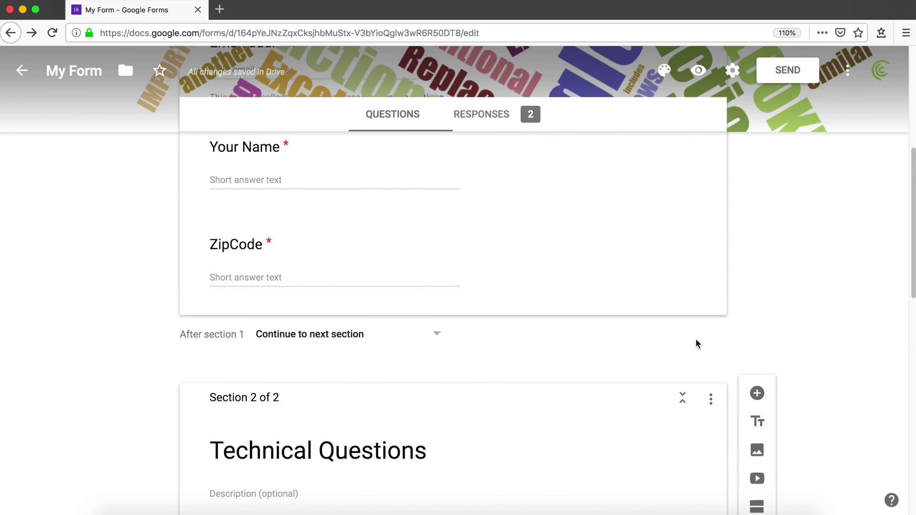
scroll(695, 338, down, 2)
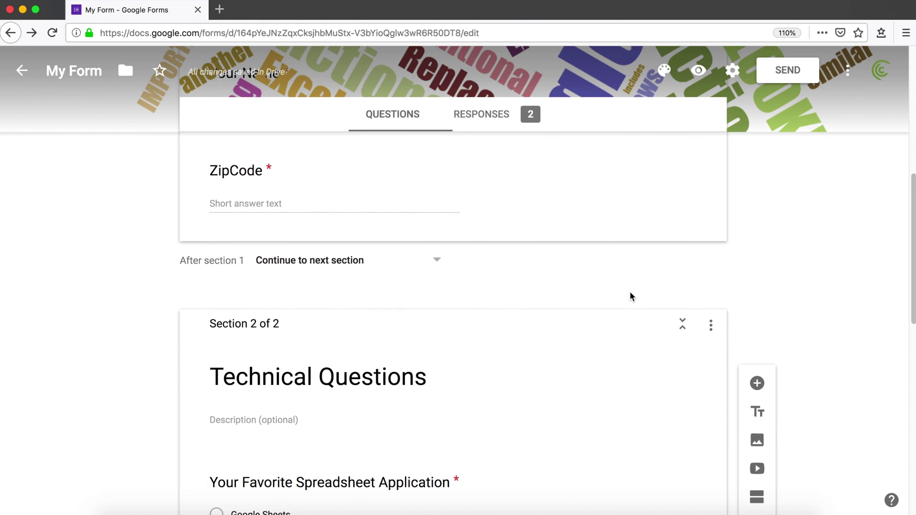
scroll(620, 291, down, 2)
scroll(387, 273, down, 3)
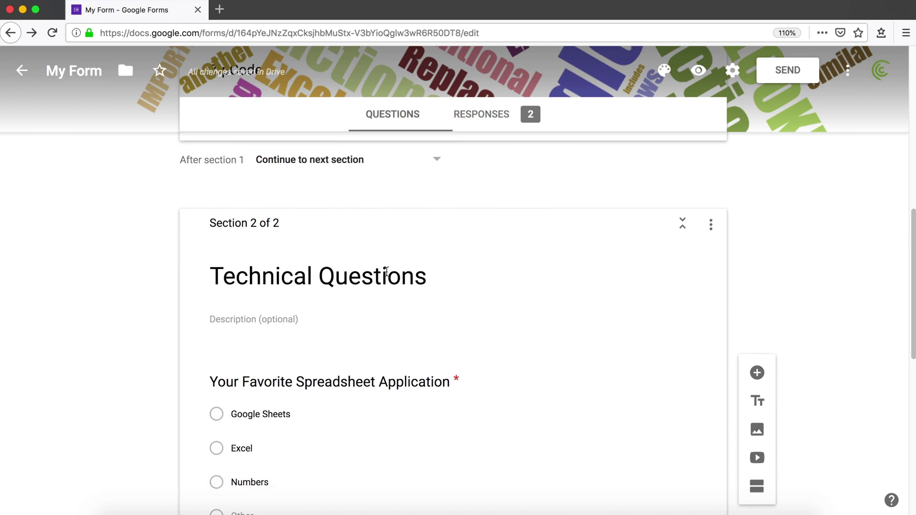
scroll(392, 279, down, 7)
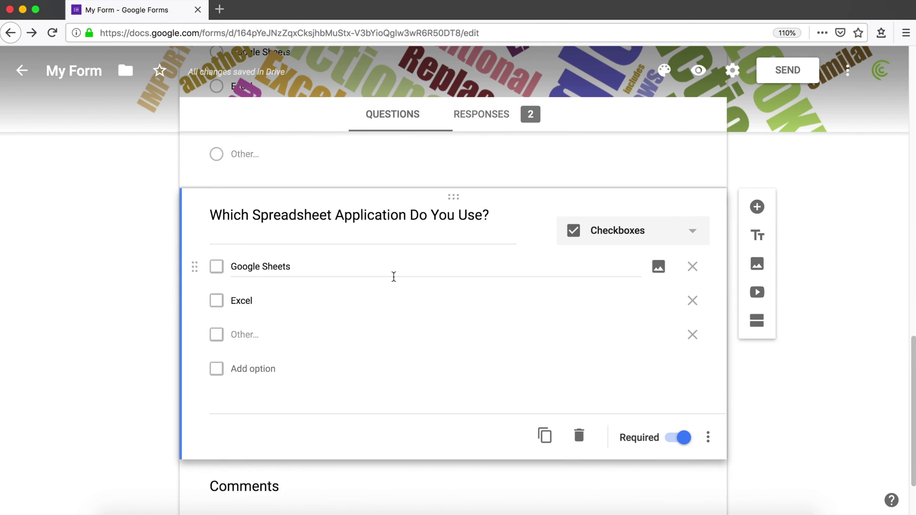
Collapse the combined Technical Questions section (Section 2 of 2).
scroll(395, 277, up, 7)
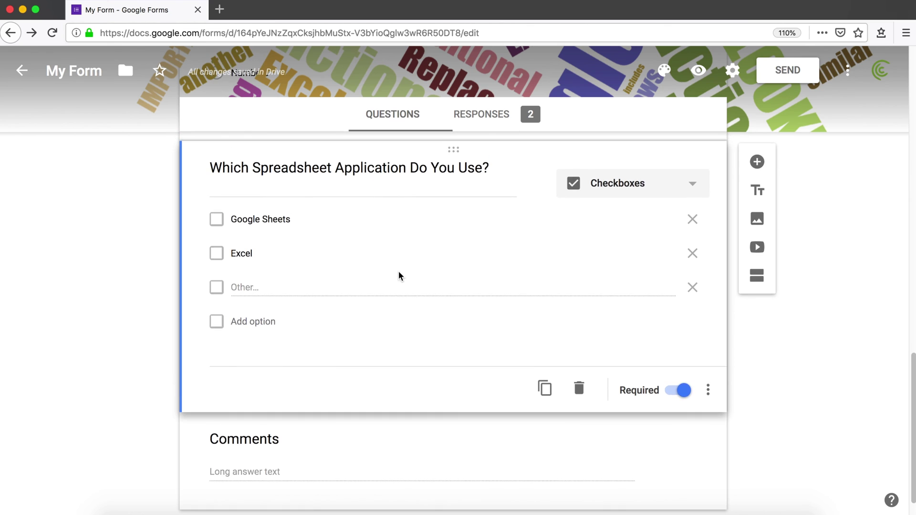
scroll(403, 271, up, 5)
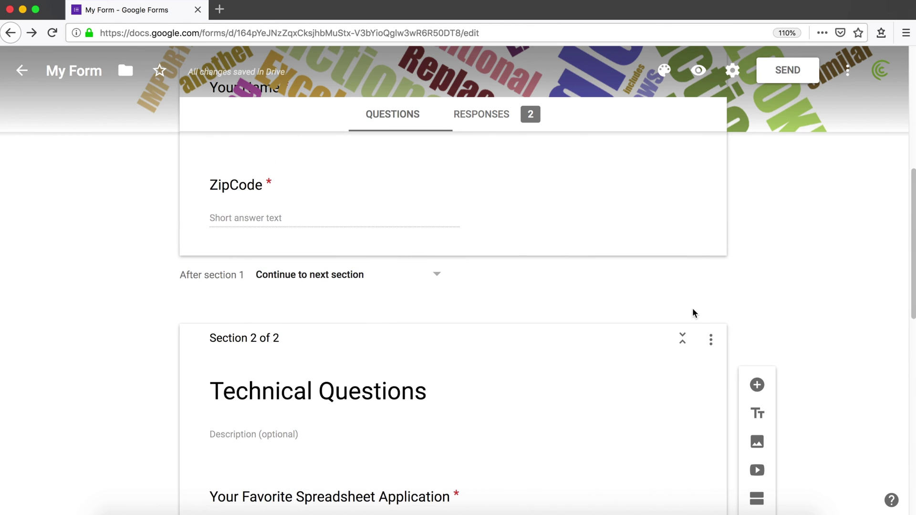
click(685, 340)
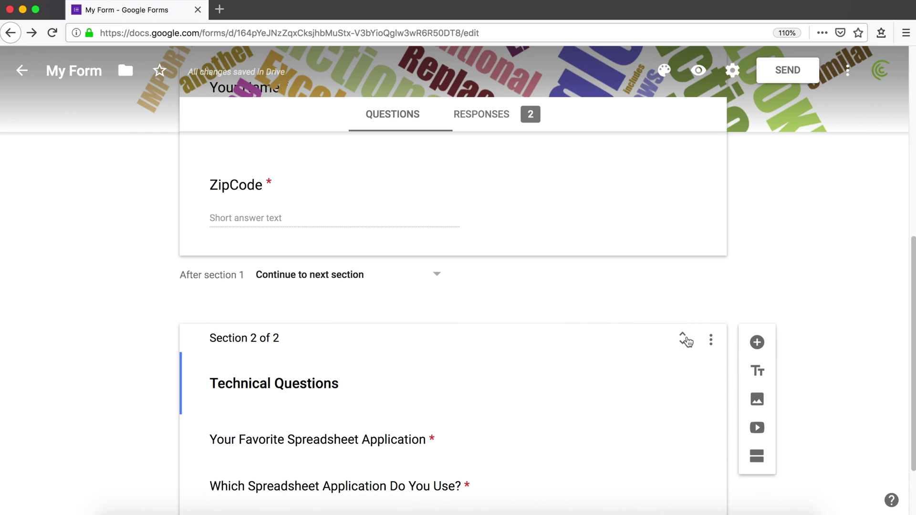
Expand Technical Questions to show its spreadsheet and Comments questions again.
scroll(622, 294, down, 3)
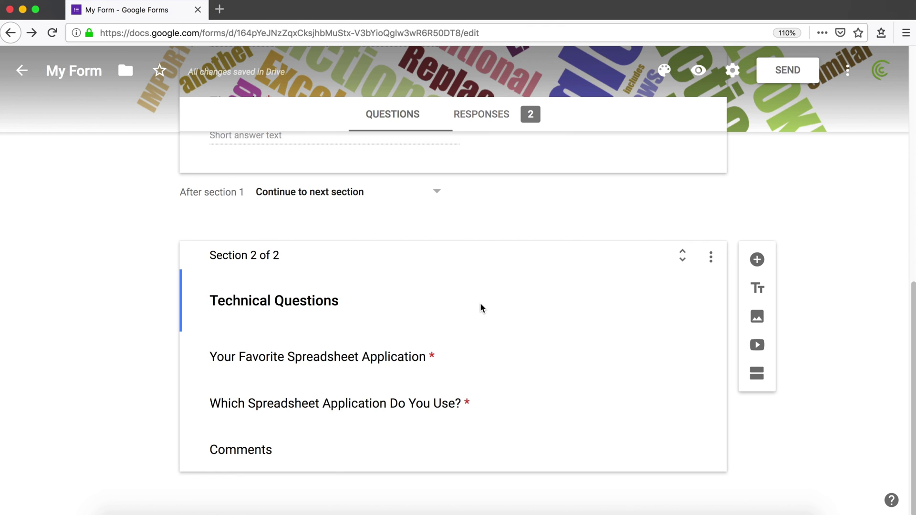
click(682, 255)
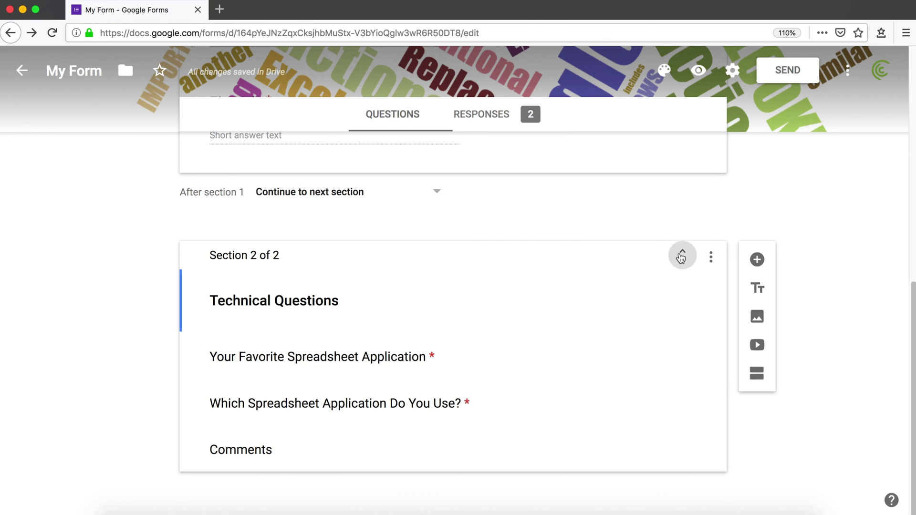